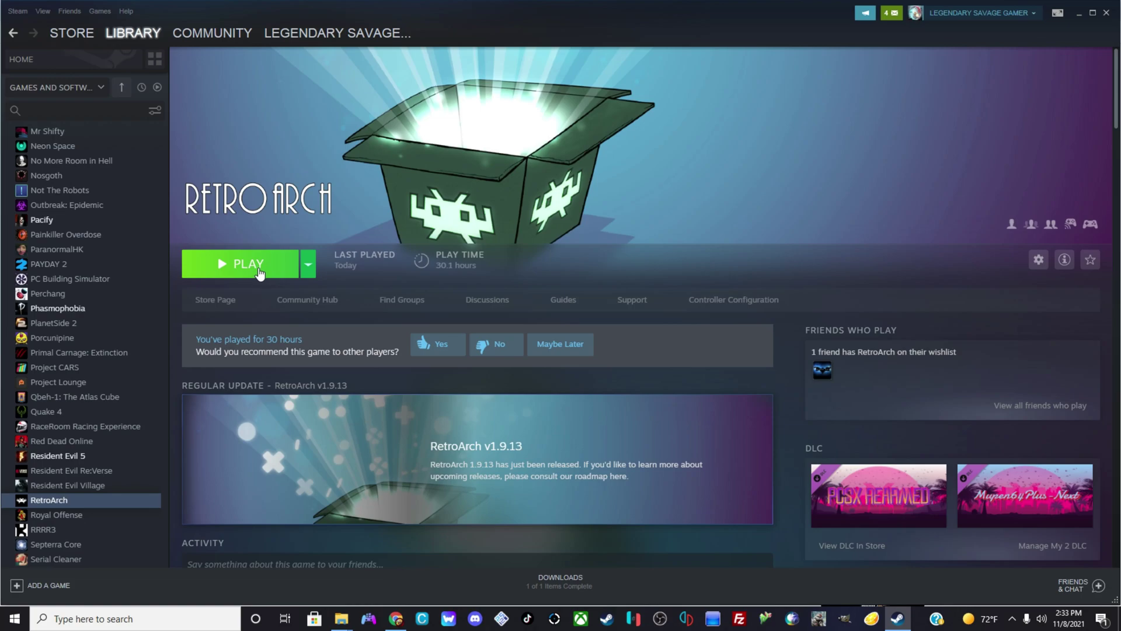
- Launch RetroArch from the Steam library and open its GameCube playlist
{"action": "left_click", "coordinate": [259, 273]}
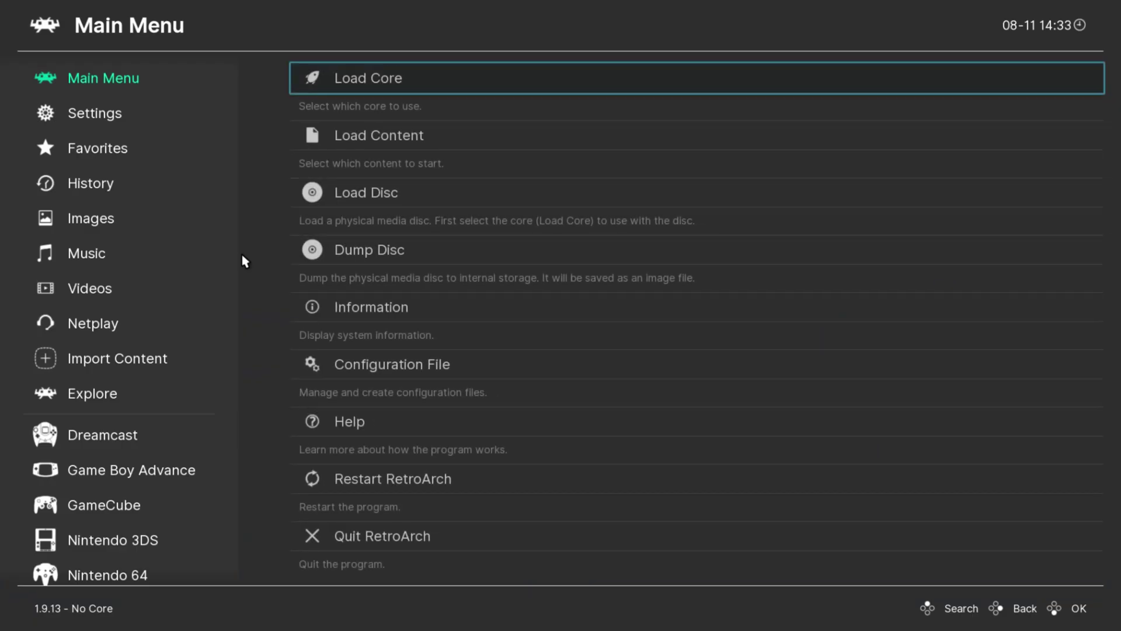
{"action": "key", "text": "Left"}
{"action": "key", "text": "Down"}
{"action": "key", "text": "Down"}
{"action": "key", "text": "Down"}
{"action": "key", "text": "Down"}
{"action": "key", "text": "Down"}
{"action": "key", "text": "Down"}
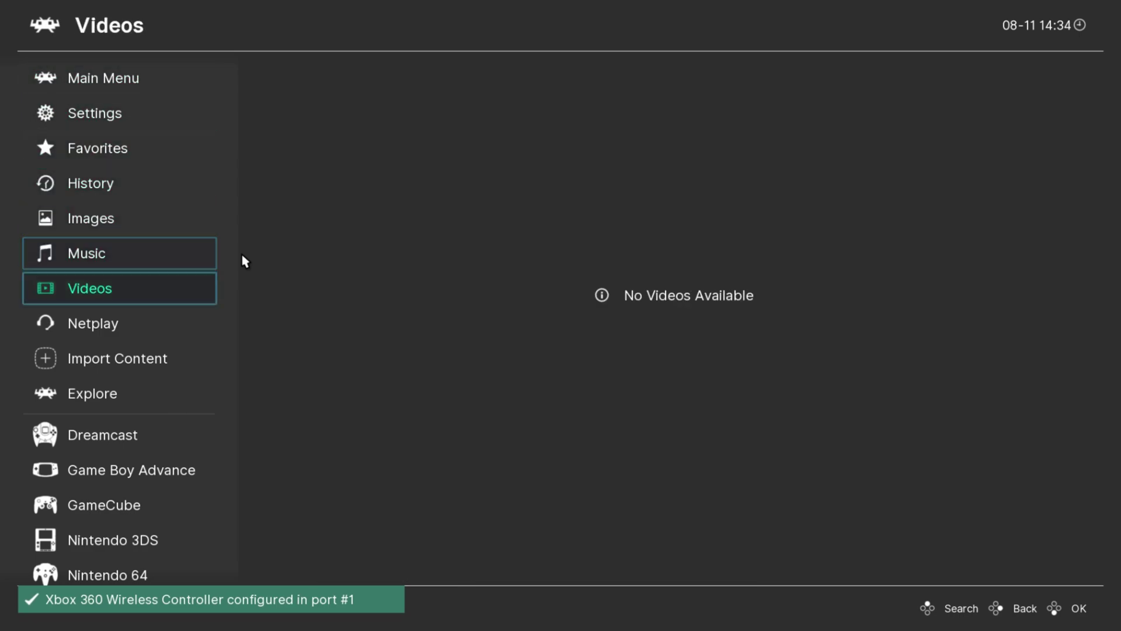
{"action": "key", "text": "Down"}
{"action": "key", "text": "Down"}
{"action": "key", "text": "Down"}
{"action": "key", "text": "Down"}
{"action": "key", "text": "Down"}
{"action": "key", "text": "Down"}
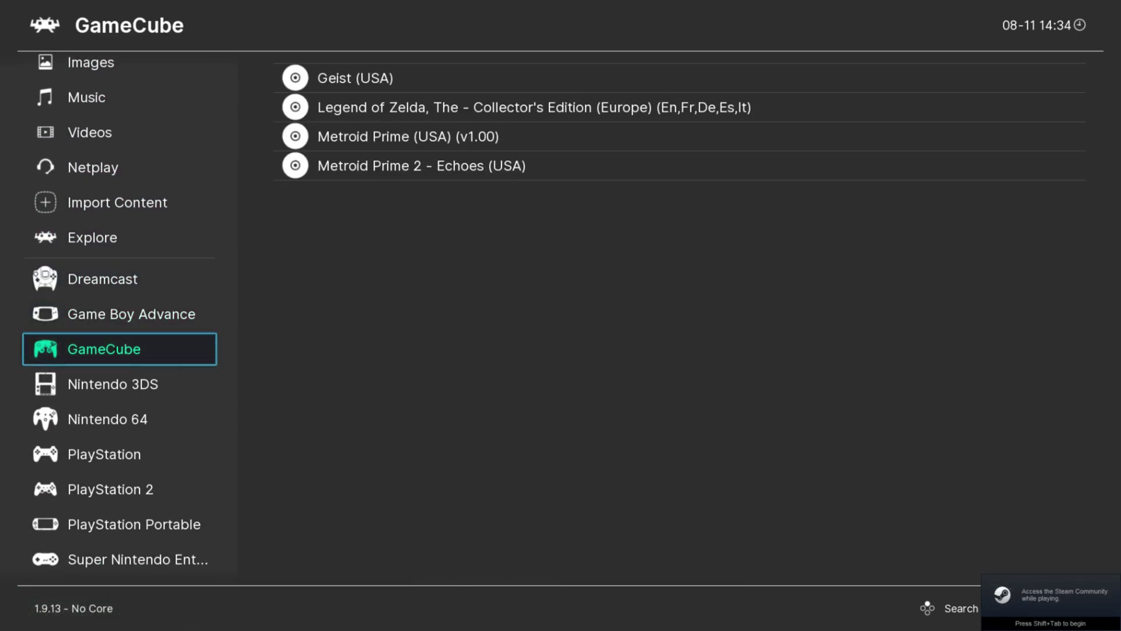
- Start Metroid Prime (USA) (v1.00) from the GameCube playlist
{"action": "key", "text": "Right"}
{"action": "key", "text": "Down"}
{"action": "key", "text": "Down"}
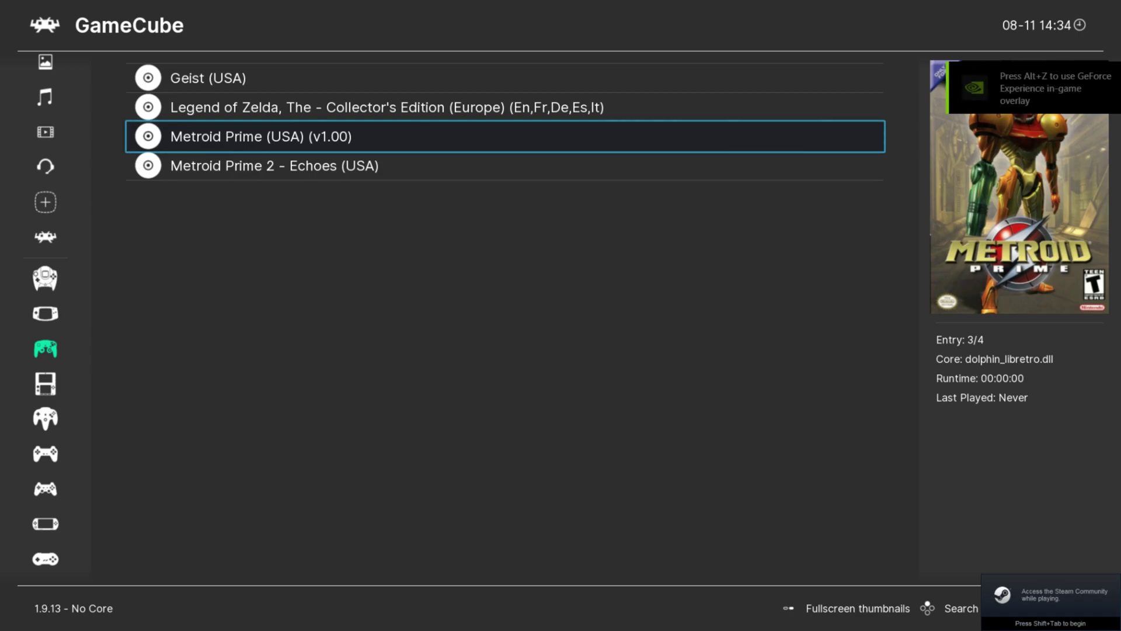
{"action": "key", "text": "Return"}
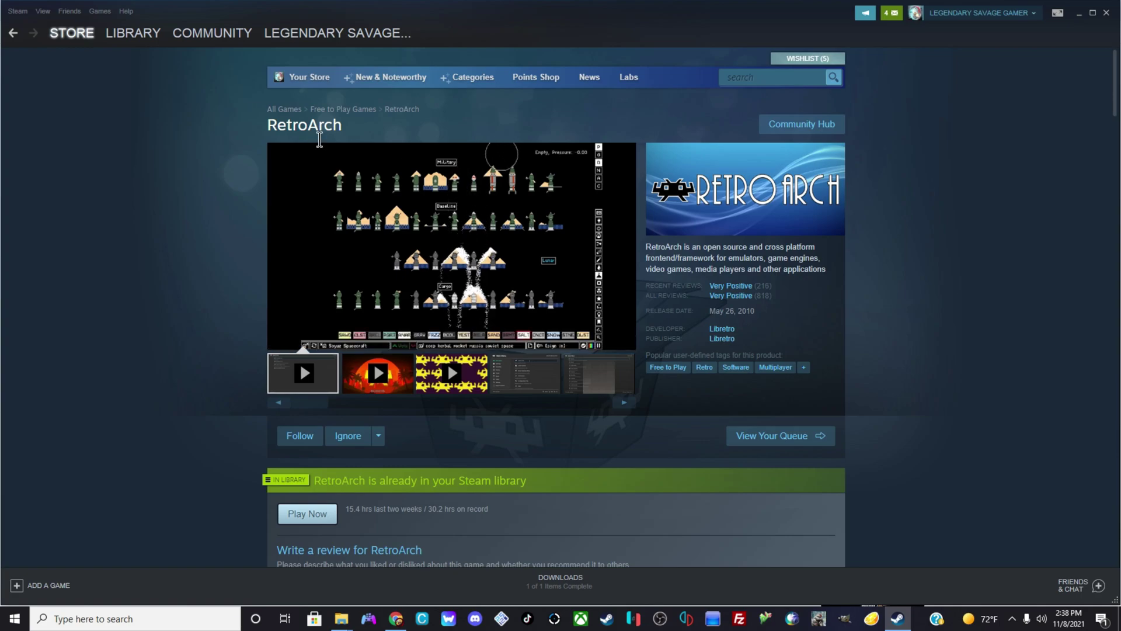
- Examine the RetroArch store page in Steam and expand its full list of additional content to see the available cores
{"action": "scroll", "coordinate": [768, 252], "scroll_direction": "down", "scroll_amount": 3}
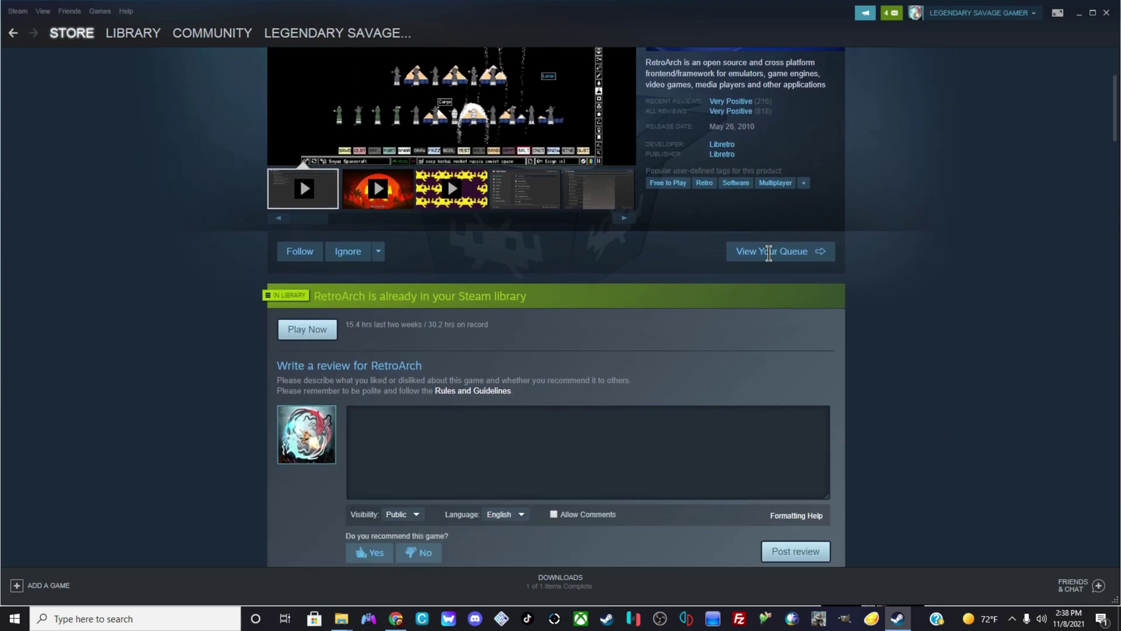
{"action": "scroll", "coordinate": [768, 253], "scroll_direction": "down", "scroll_amount": 4}
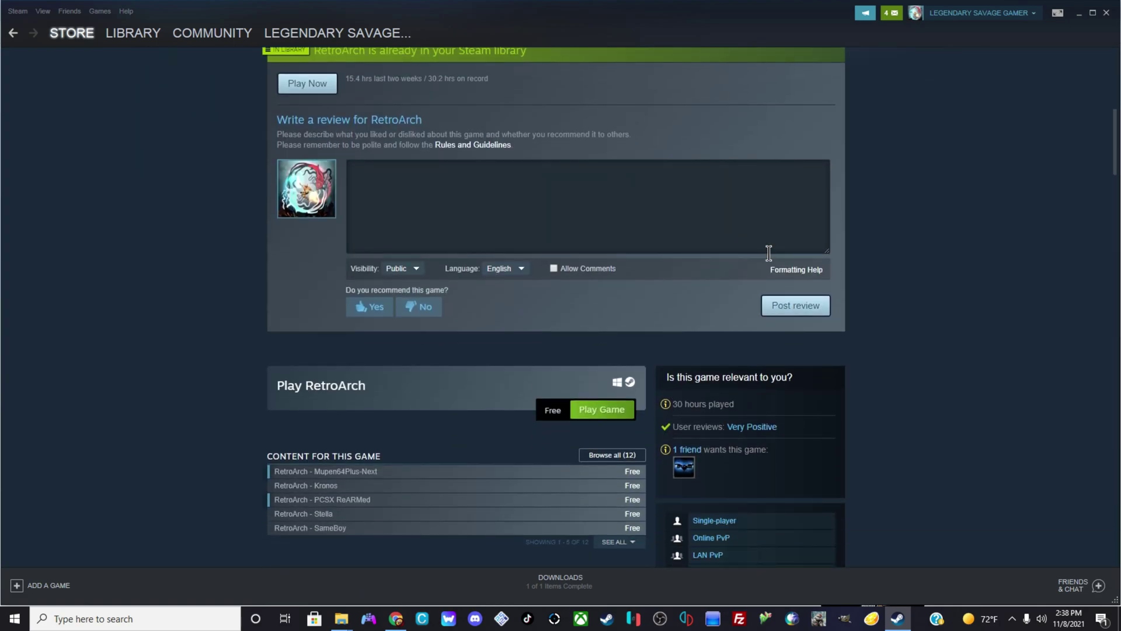
{"action": "scroll", "coordinate": [768, 252], "scroll_direction": "down", "scroll_amount": 1}
{"action": "scroll", "coordinate": [768, 251], "scroll_direction": "up", "scroll_amount": 8}
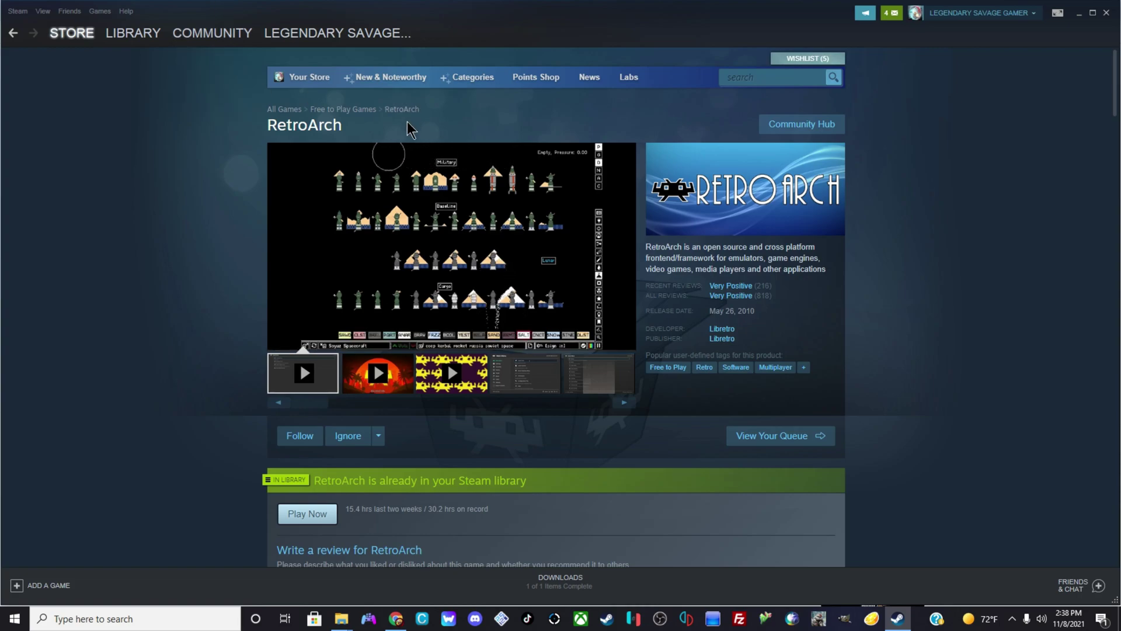
{"action": "mouse_move", "coordinate": [397, 153]}
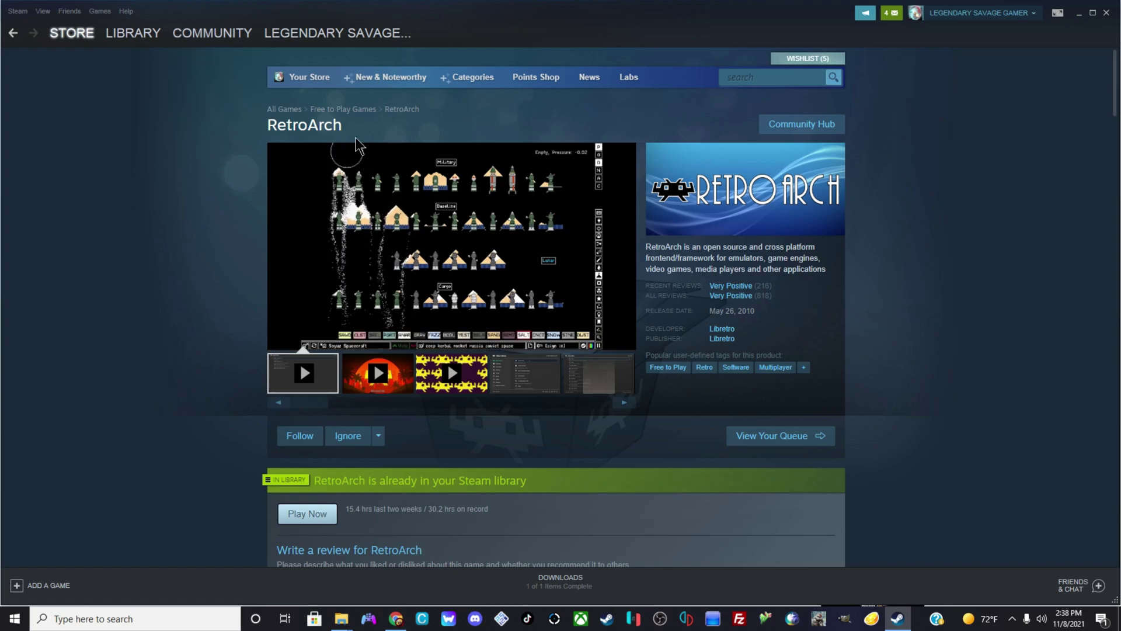
{"action": "scroll", "coordinate": [355, 138], "scroll_direction": "down", "scroll_amount": 10}
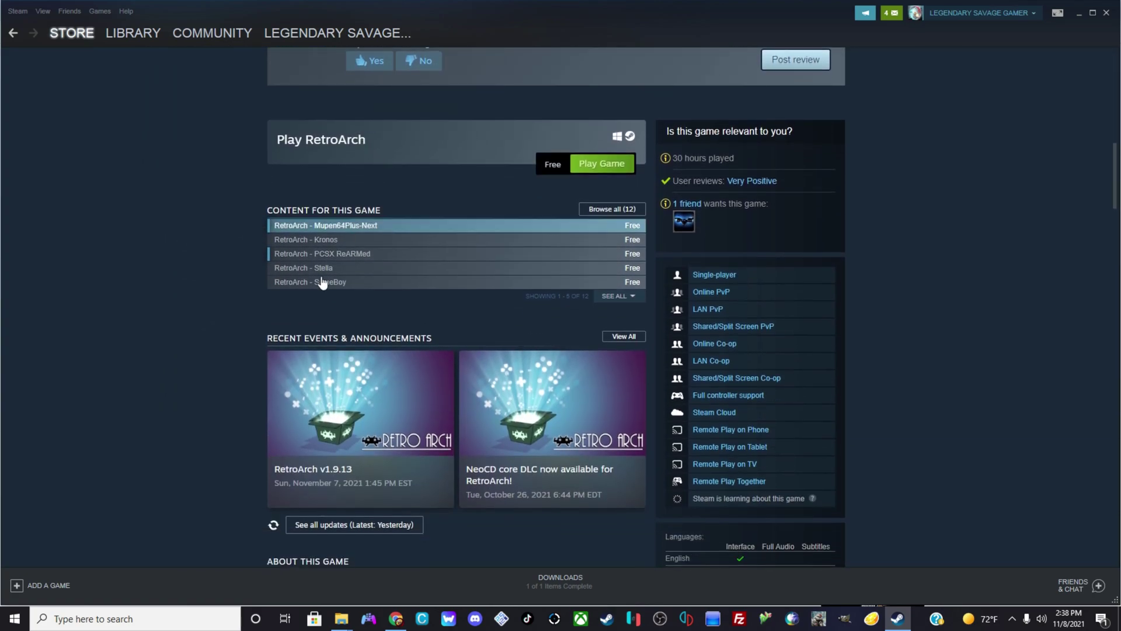
{"action": "left_click", "coordinate": [615, 296]}
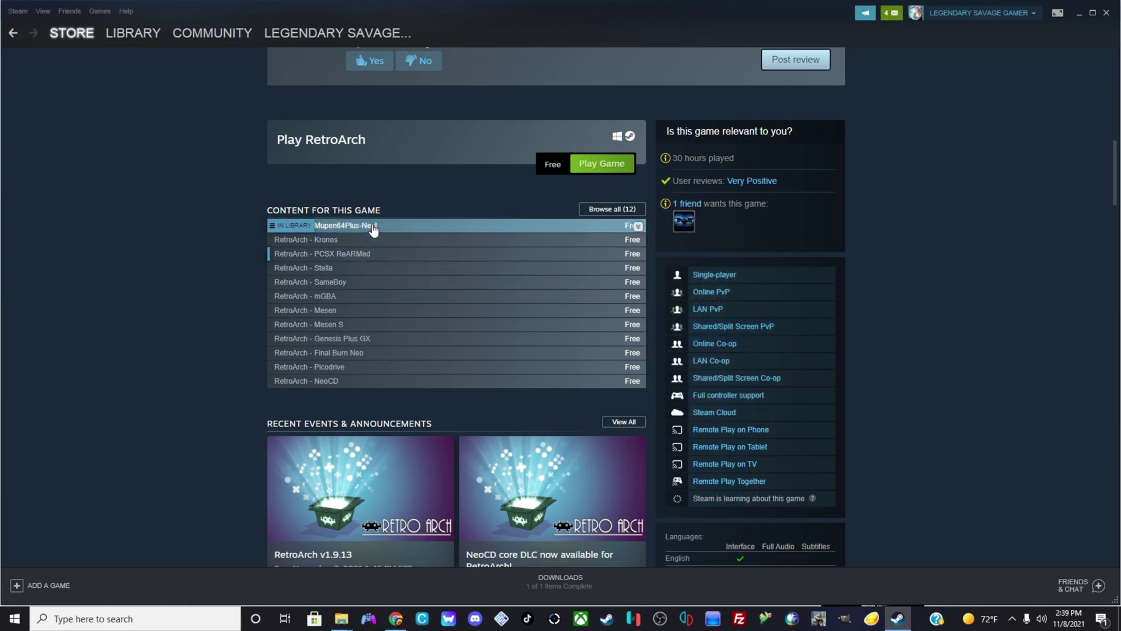
{"action": "mouse_move", "coordinate": [374, 229]}
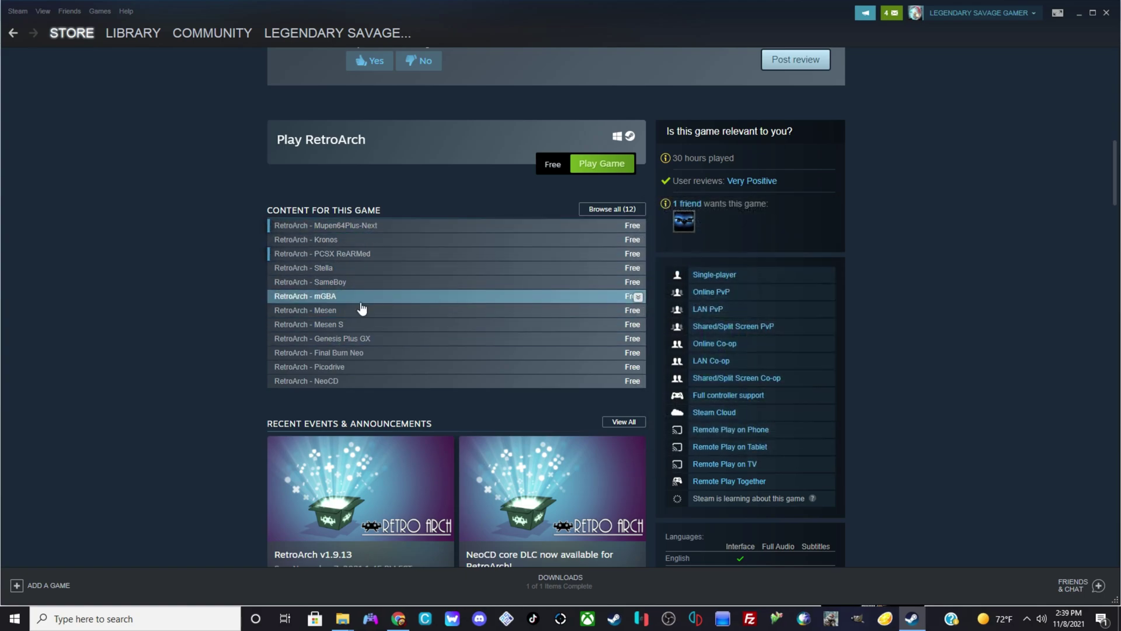
{"action": "scroll", "coordinate": [362, 315], "scroll_direction": "up", "scroll_amount": 2}
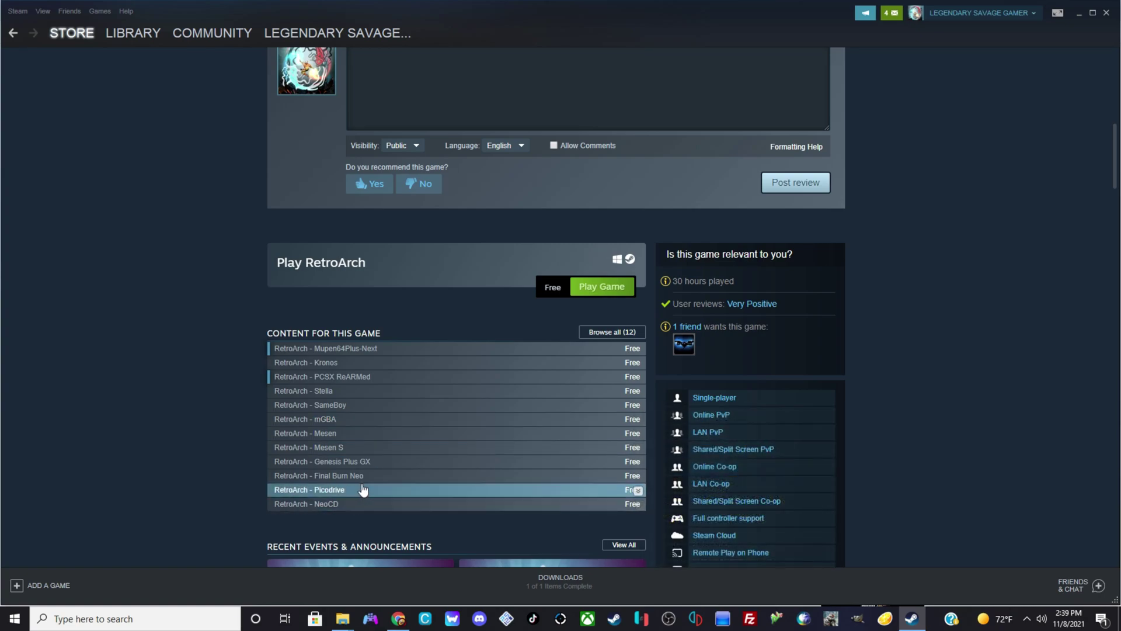
{"action": "scroll", "coordinate": [363, 492], "scroll_direction": "up", "scroll_amount": 1}
{"action": "scroll", "coordinate": [362, 491], "scroll_direction": "up", "scroll_amount": 1}
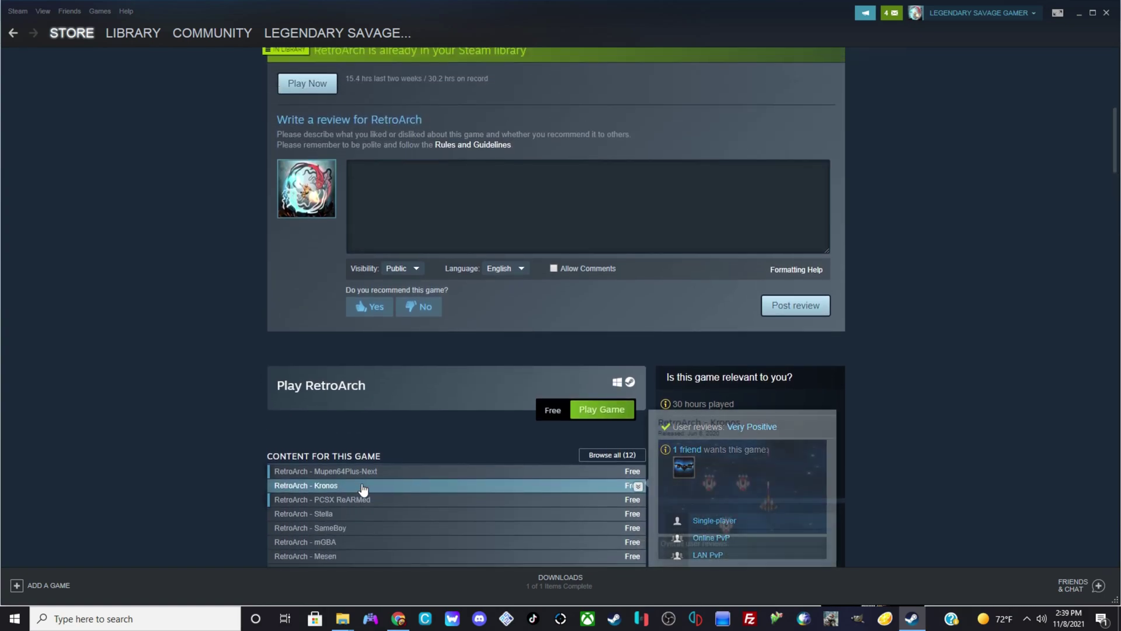
{"action": "scroll", "coordinate": [391, 499], "scroll_direction": "up", "scroll_amount": 7}
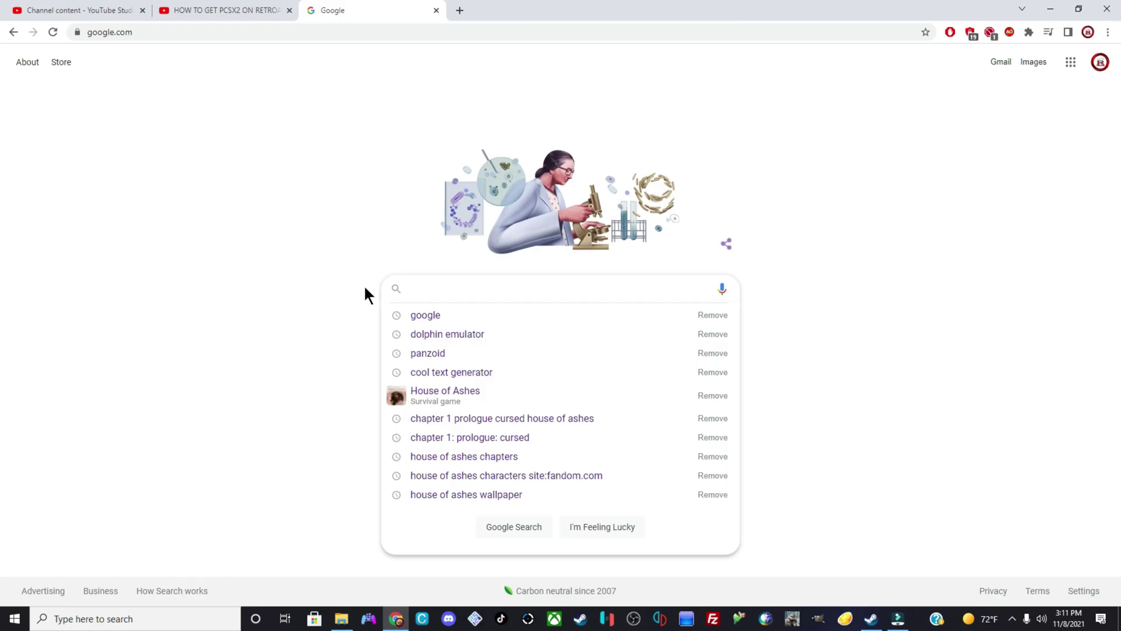
- In Chrome, find the Dolphin Emulator download page, request the 5.0-15260 Windows x64 beta, cancel the save and close the page
{"action": "left_click", "coordinate": [464, 335]}
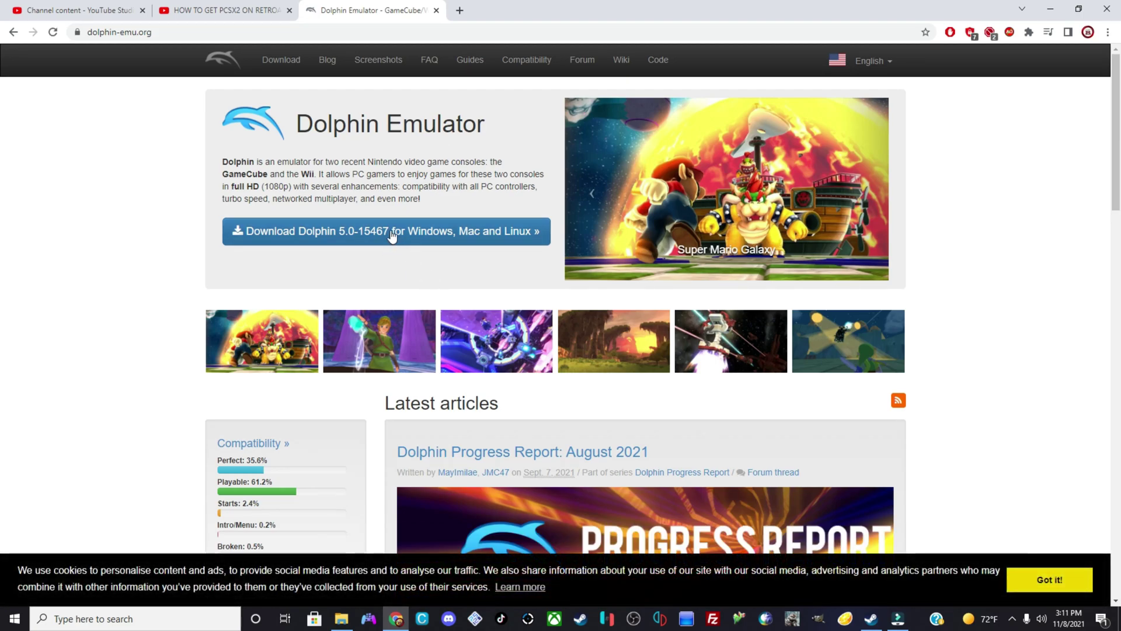
{"action": "left_click", "coordinate": [294, 241]}
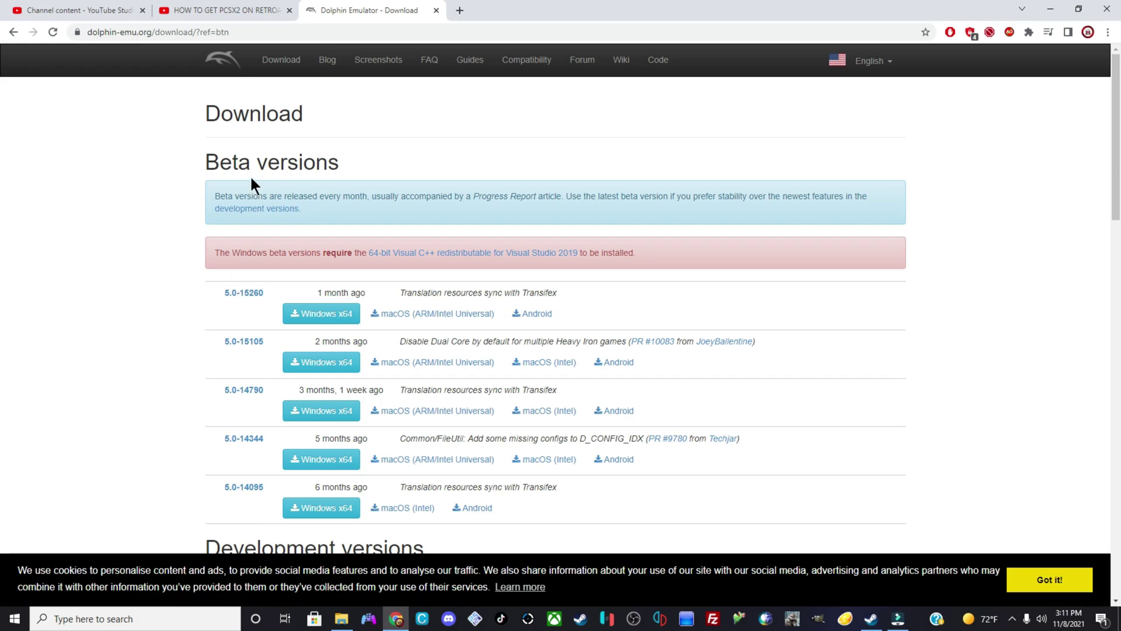
{"action": "left_click", "coordinate": [299, 314]}
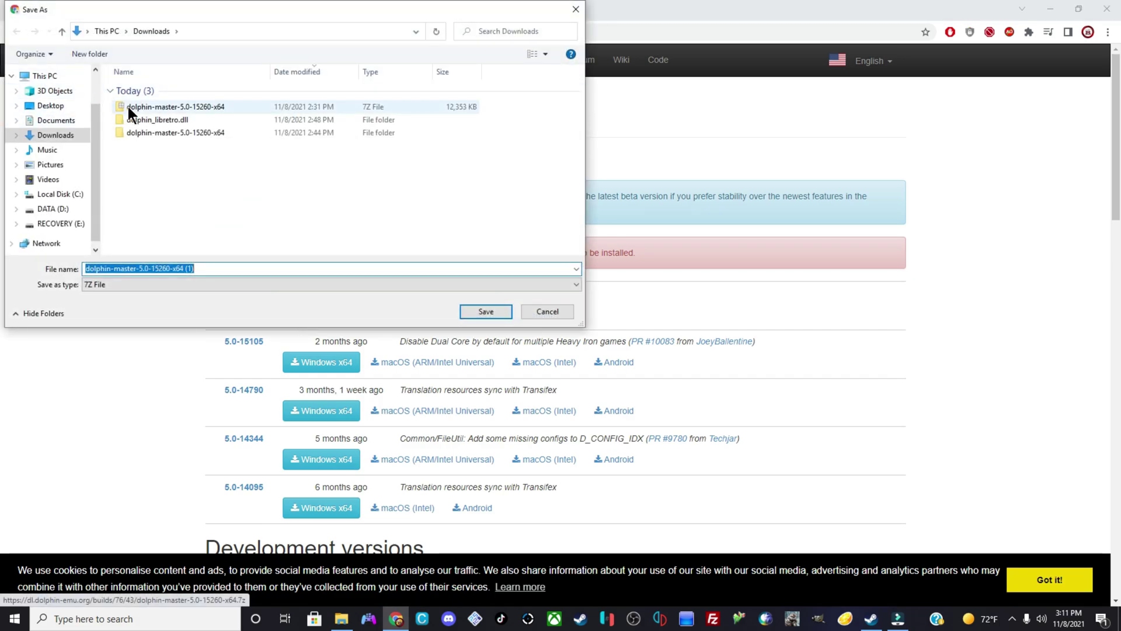
{"action": "left_click", "coordinate": [548, 314]}
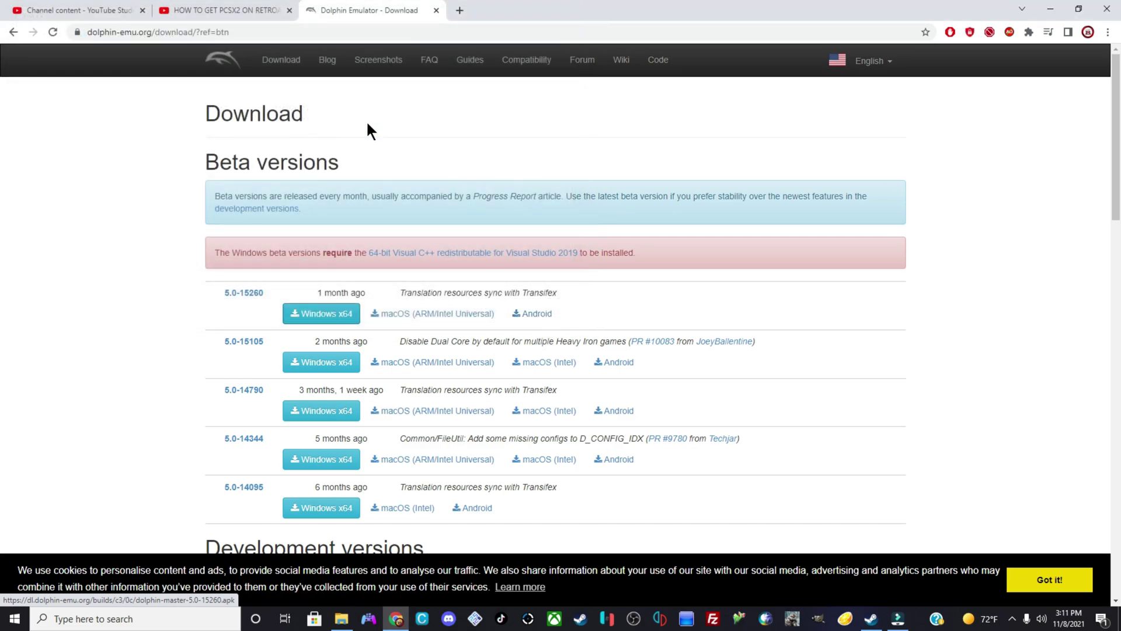
{"action": "left_click", "coordinate": [437, 10]}
- In File Explorer, copy all items inside the Dolphin-x64 folder of the extracted dolphin-master-5.0-15260-x64 download
{"action": "left_click", "coordinate": [344, 619]}
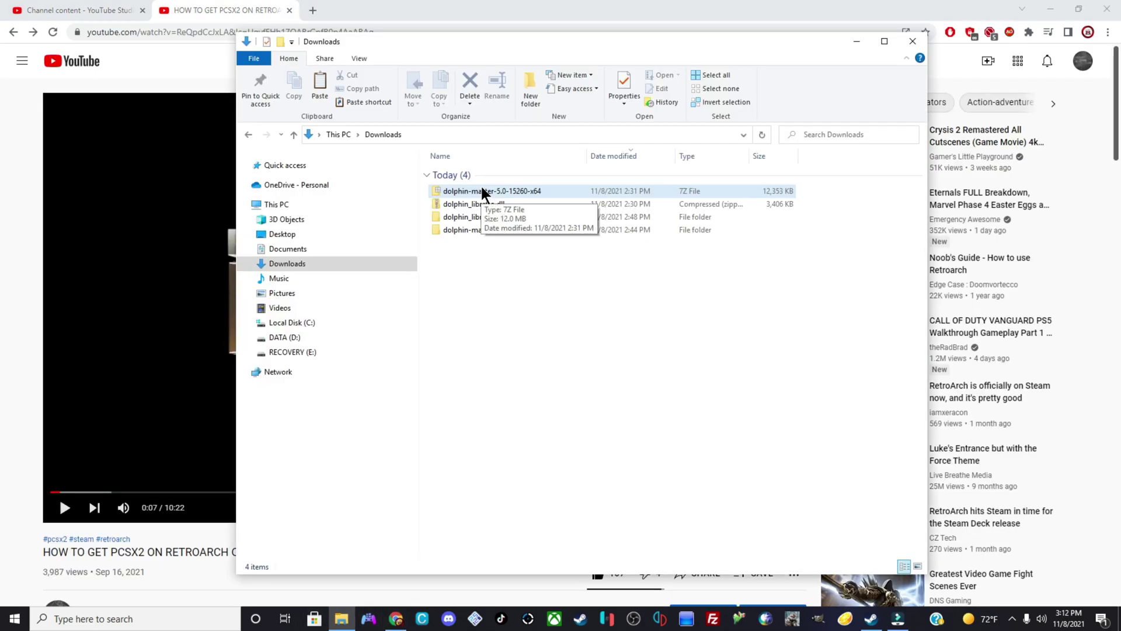
{"action": "double_click", "coordinate": [455, 231]}
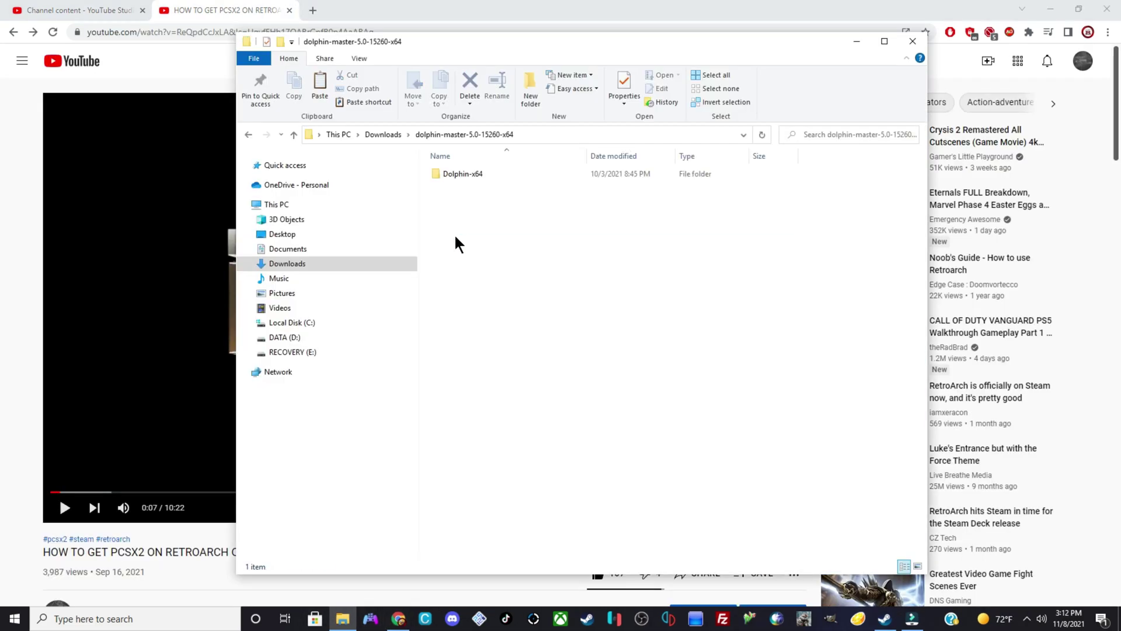
{"action": "double_click", "coordinate": [471, 174]}
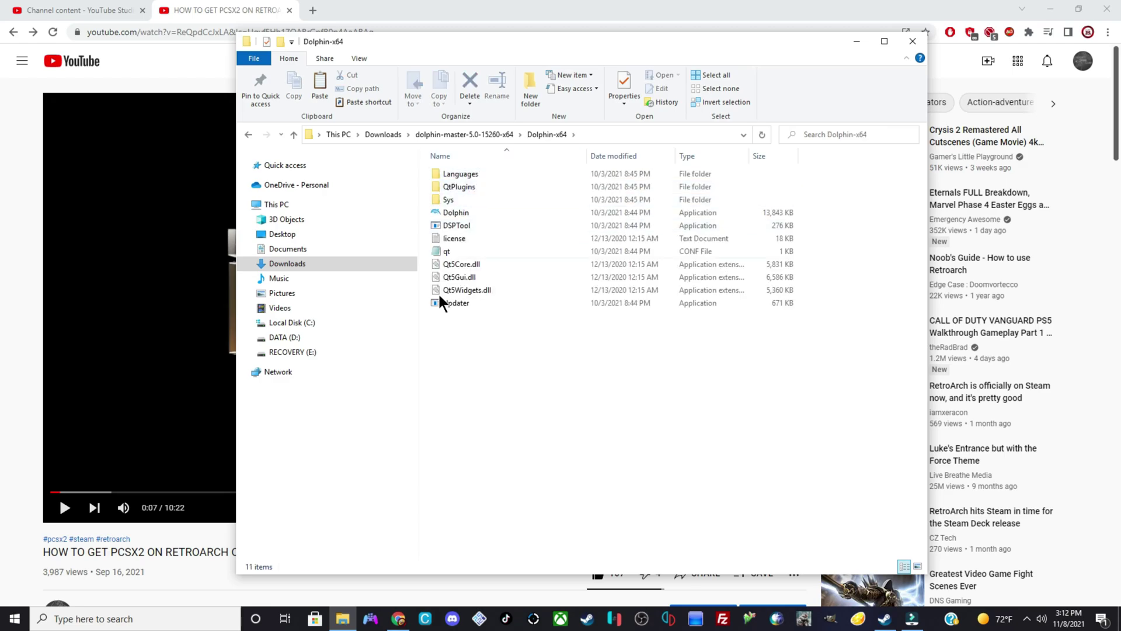
{"action": "left_click_drag", "start_coordinate": [479, 359], "coordinate": [509, 174]}
{"action": "right_click", "coordinate": [509, 174]}
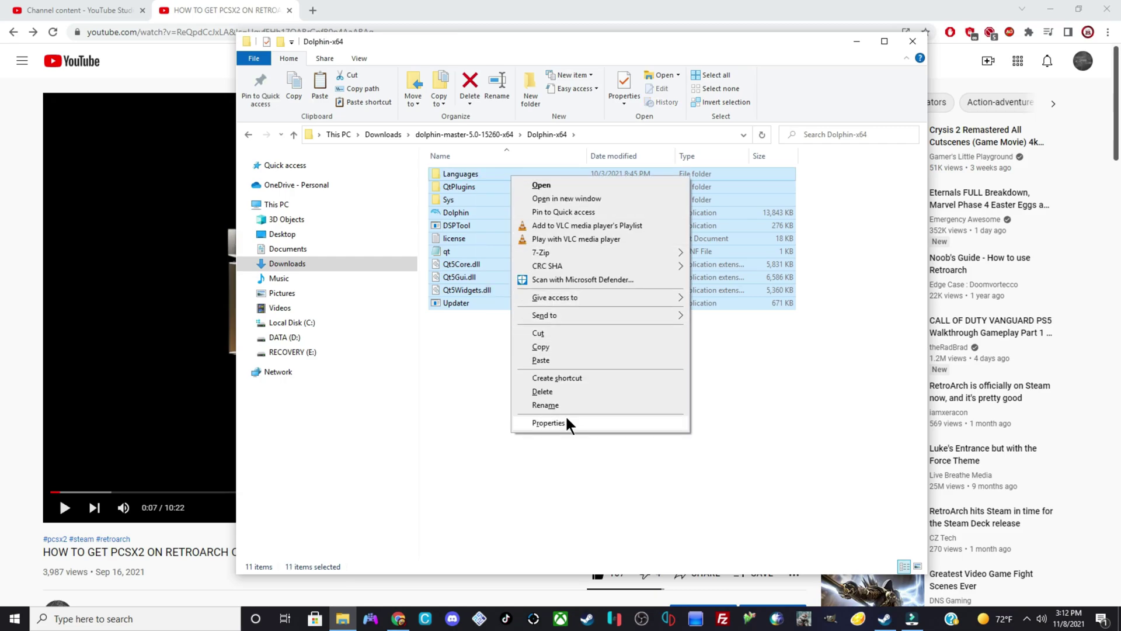
{"action": "left_click", "coordinate": [552, 348]}
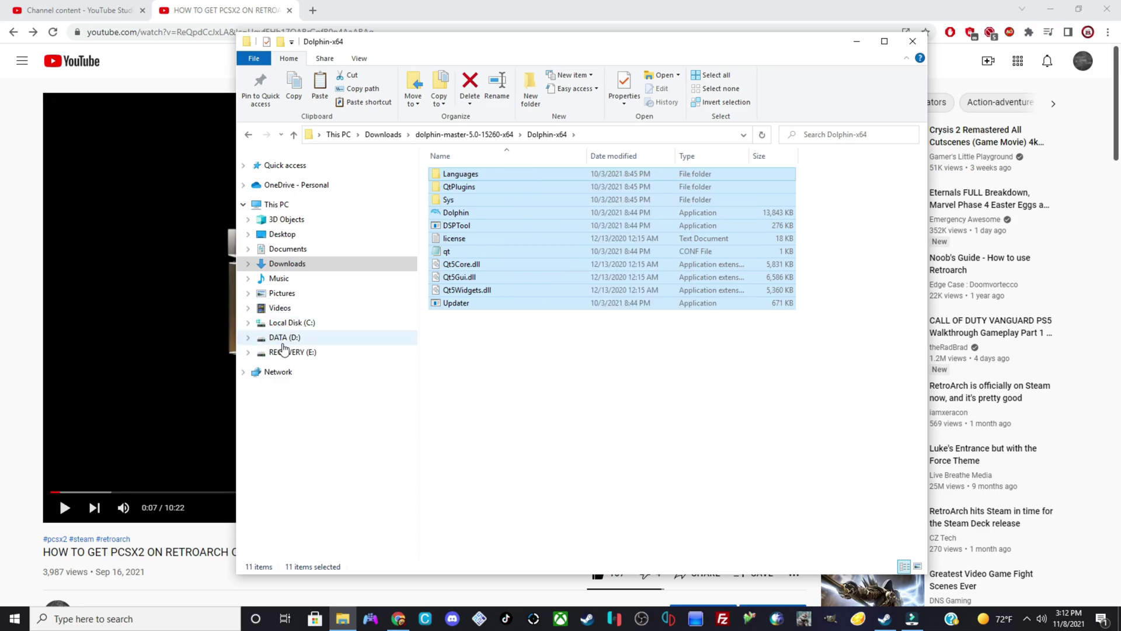
- Paste the copied Dolphin files into D:\Steam\steamapps\common\RetroArch\system\dolphin-emu
{"action": "left_click", "coordinate": [313, 337]}
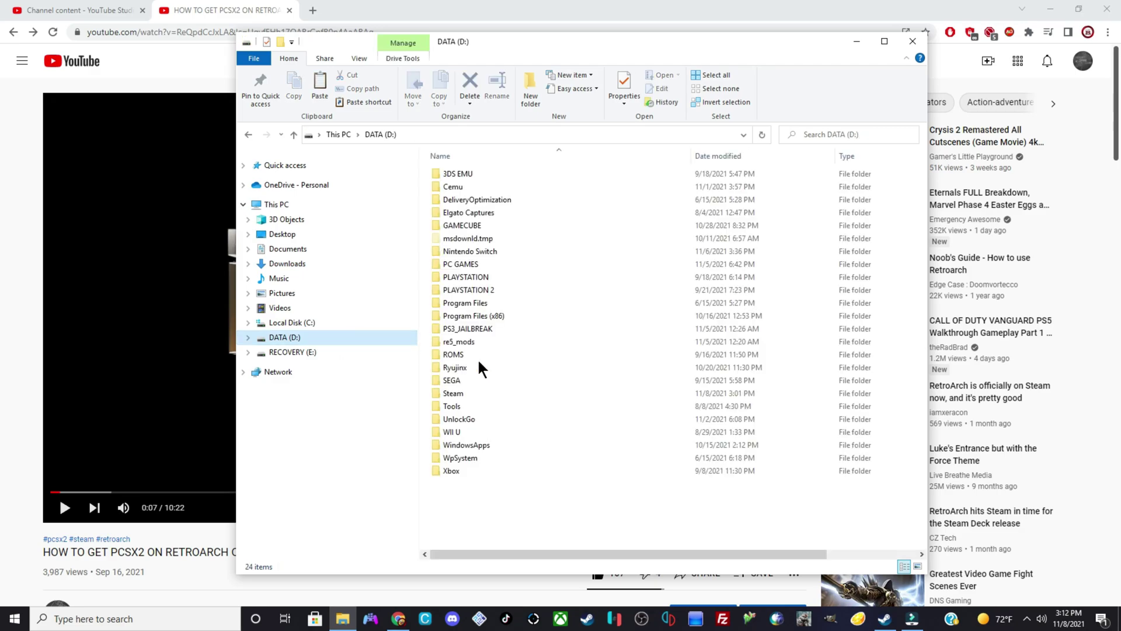
{"action": "double_click", "coordinate": [470, 393]}
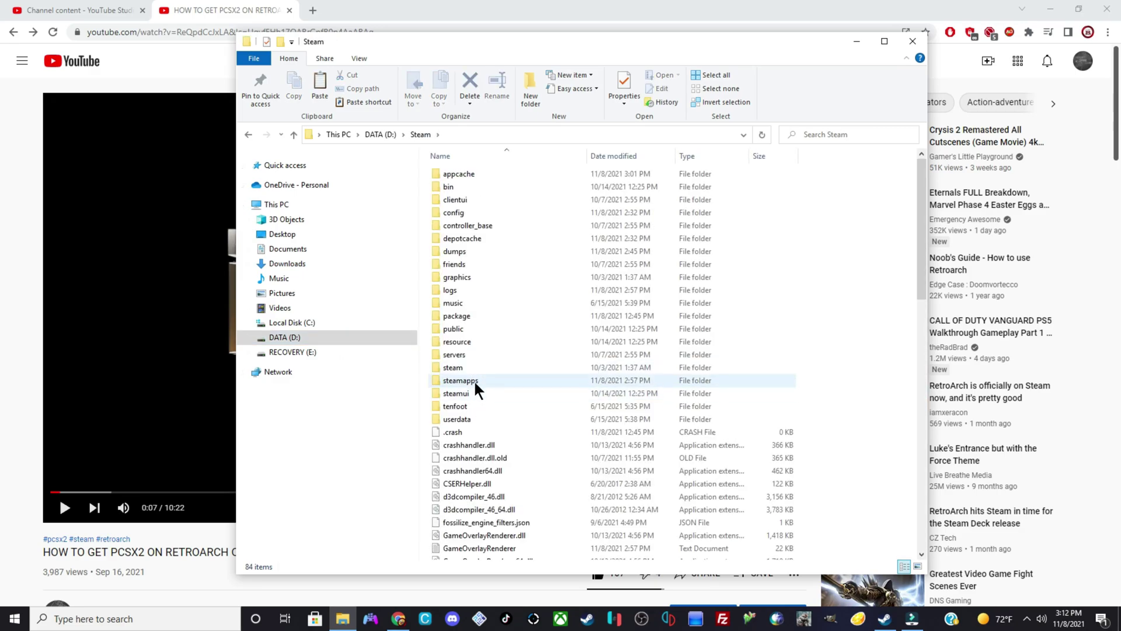
{"action": "double_click", "coordinate": [474, 379]}
{"action": "double_click", "coordinate": [493, 176]}
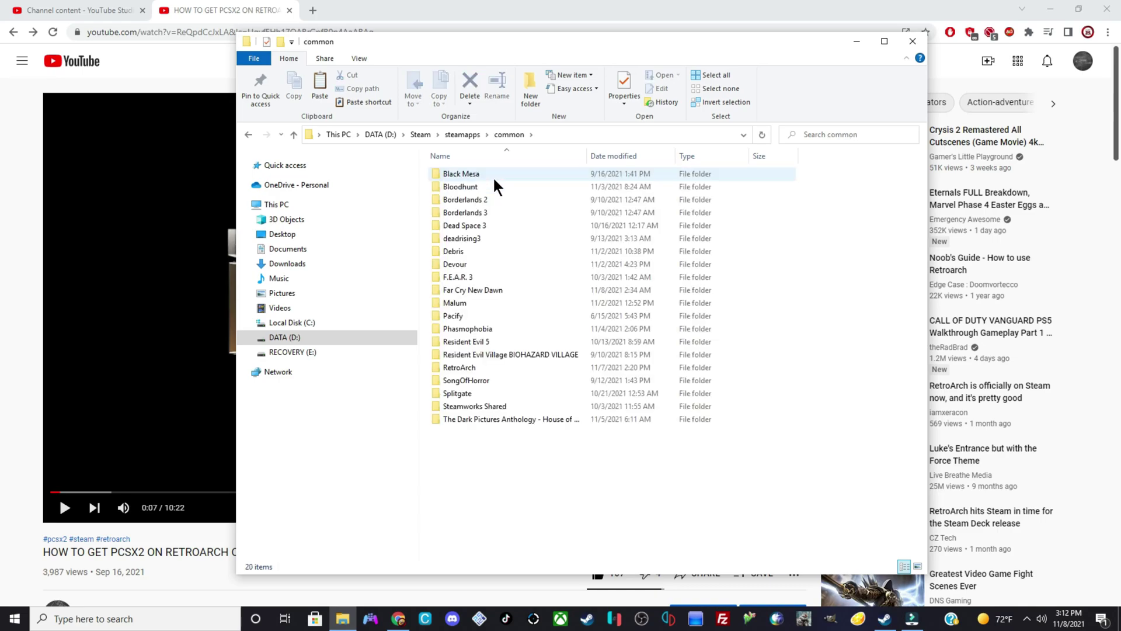
{"action": "double_click", "coordinate": [483, 369]}
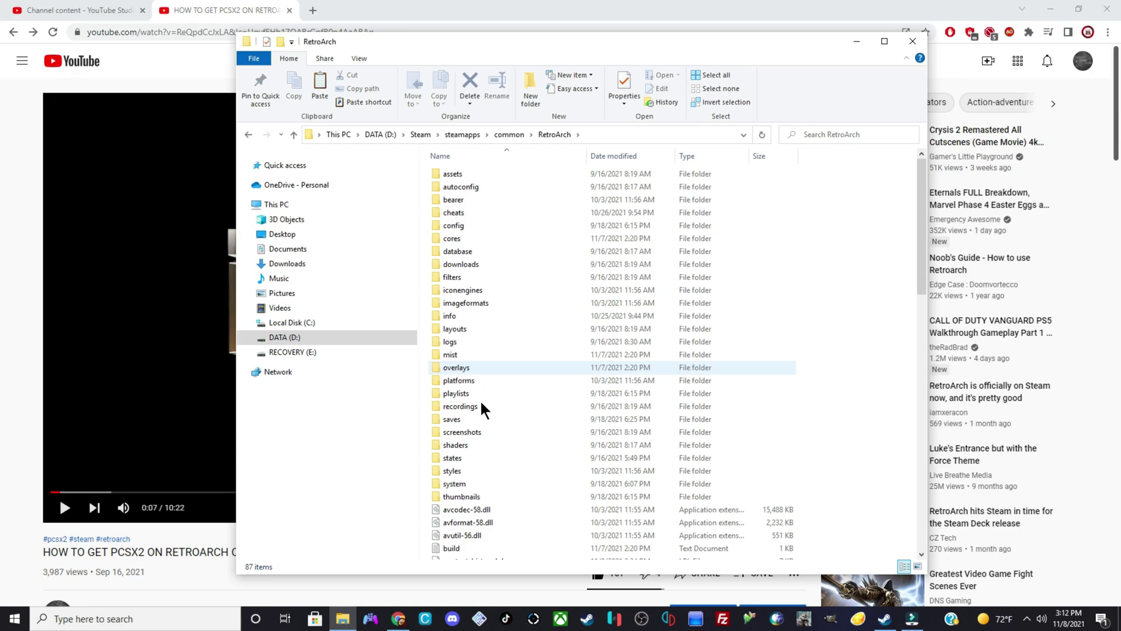
{"action": "double_click", "coordinate": [456, 483]}
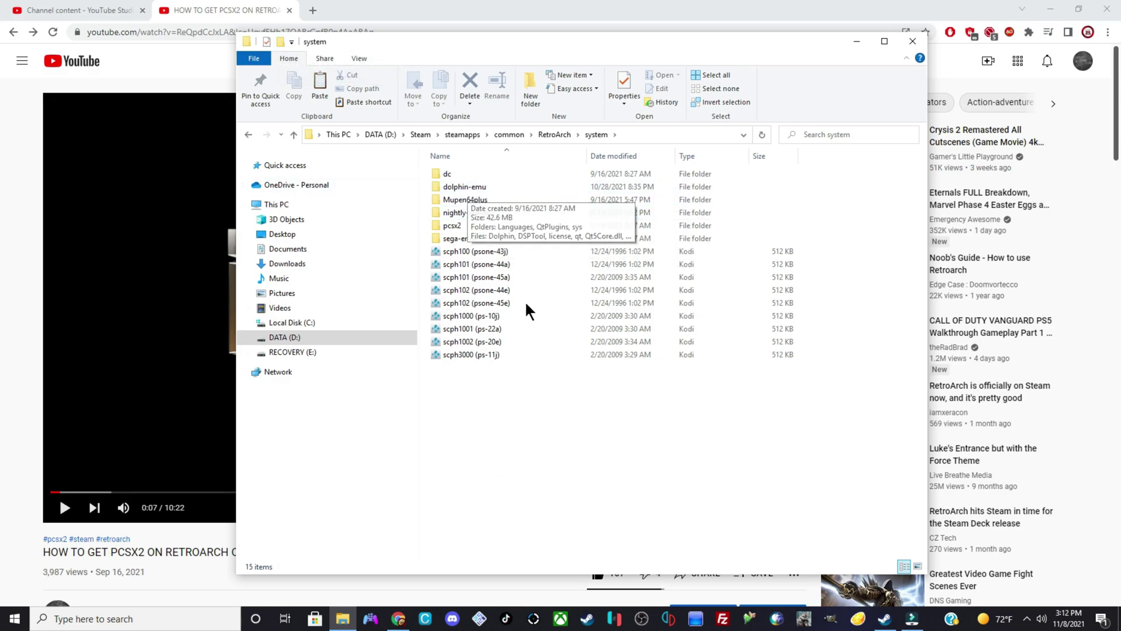
{"action": "double_click", "coordinate": [502, 191]}
{"action": "right_click", "coordinate": [456, 362]}
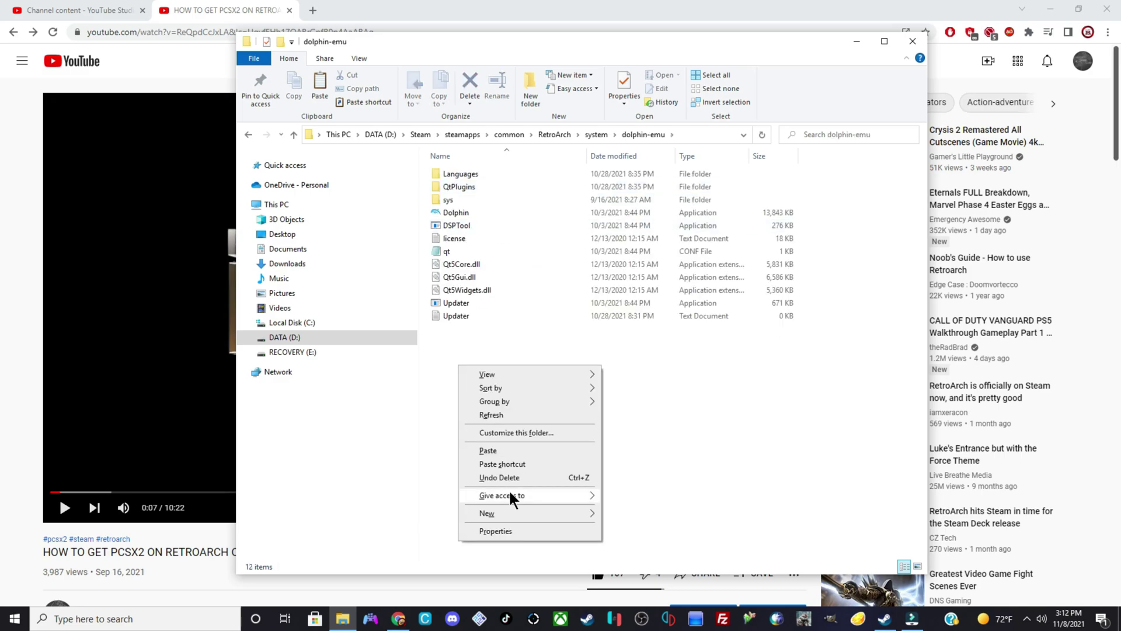
{"action": "left_click", "coordinate": [513, 450]}
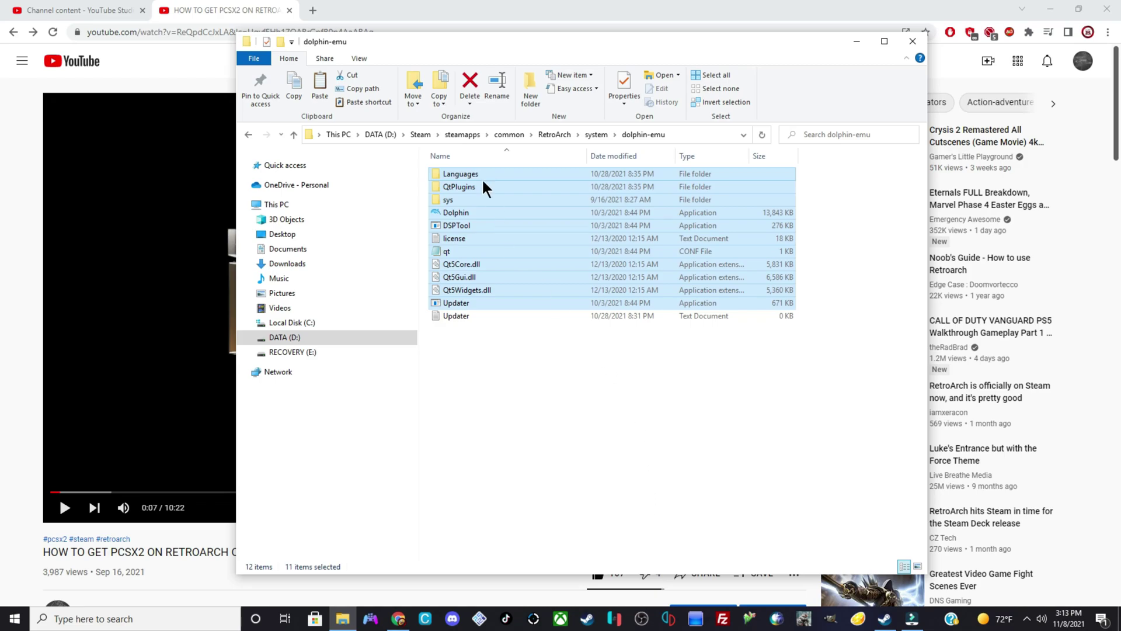
- Go back to the main RetroArch folder and switch to the YouTube video in Chrome
{"action": "left_click", "coordinate": [248, 135]}
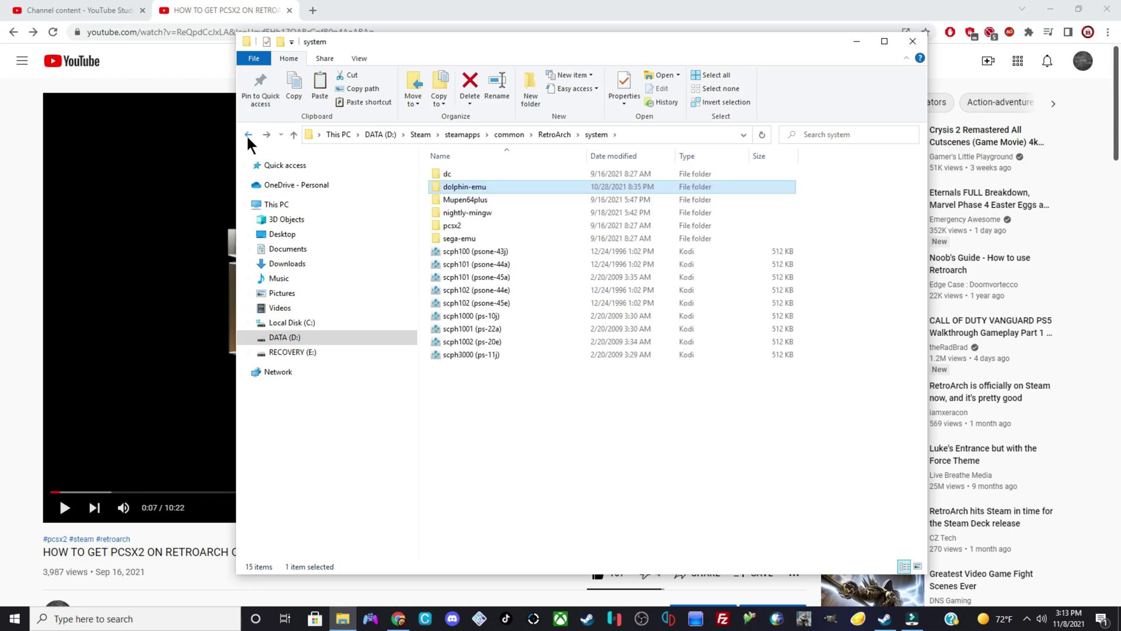
{"action": "left_click", "coordinate": [248, 135]}
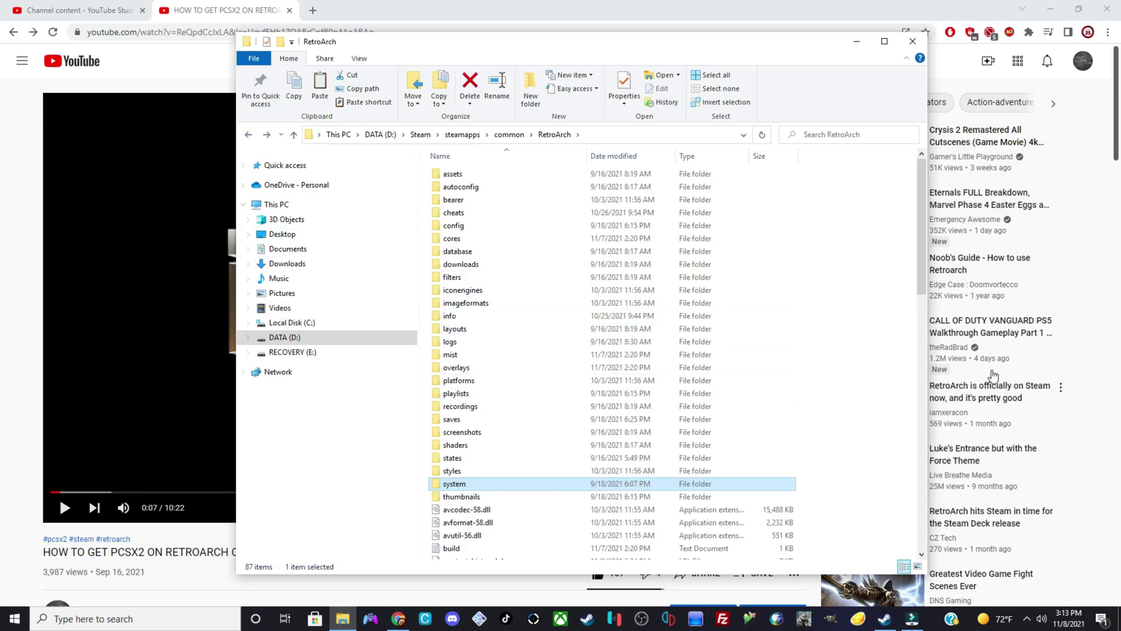
{"action": "left_click", "coordinate": [902, 352]}
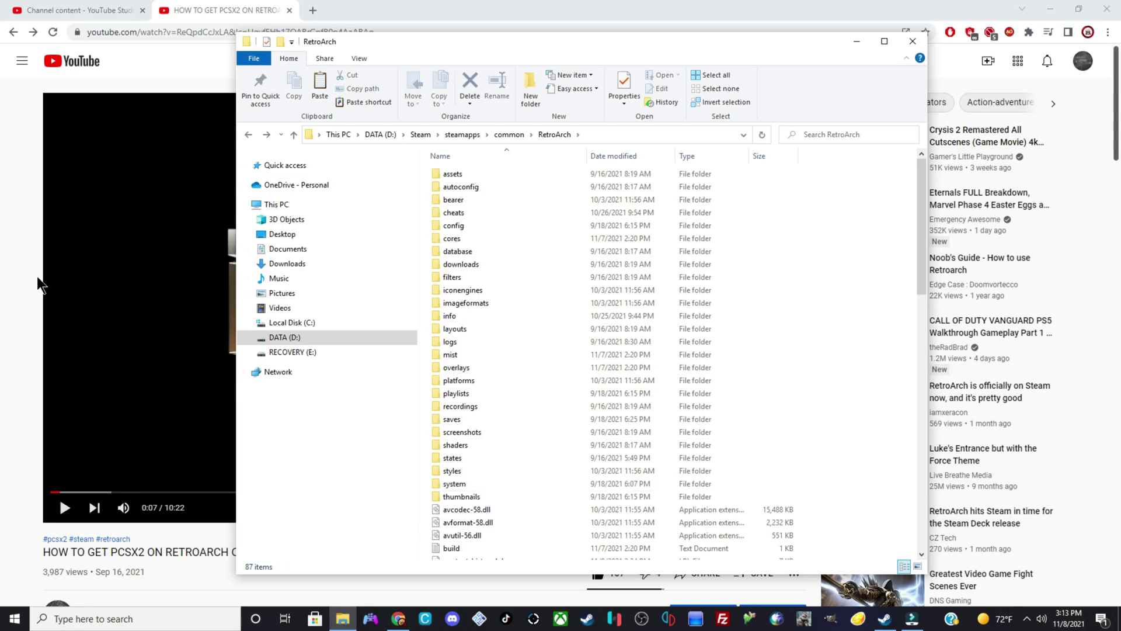
{"action": "key", "text": "alt+Tab"}
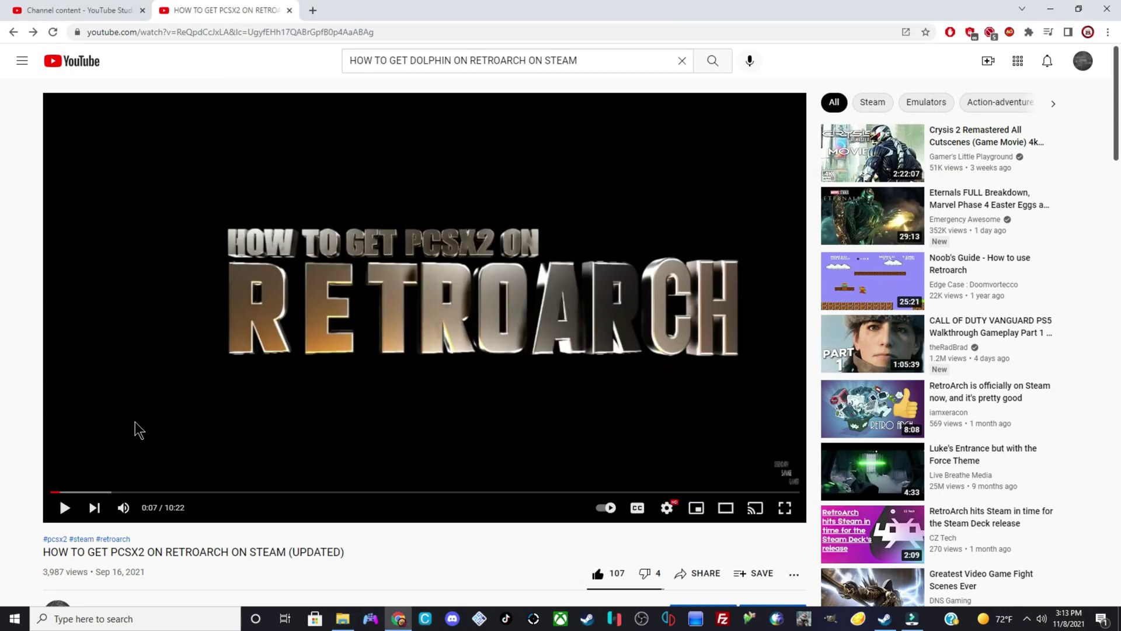
- Find the Core's Pack Folder For RetroArch link in the video description, view its MEGA download page for cores.zip and close it
{"action": "scroll", "coordinate": [288, 312], "scroll_direction": "down", "scroll_amount": 1}
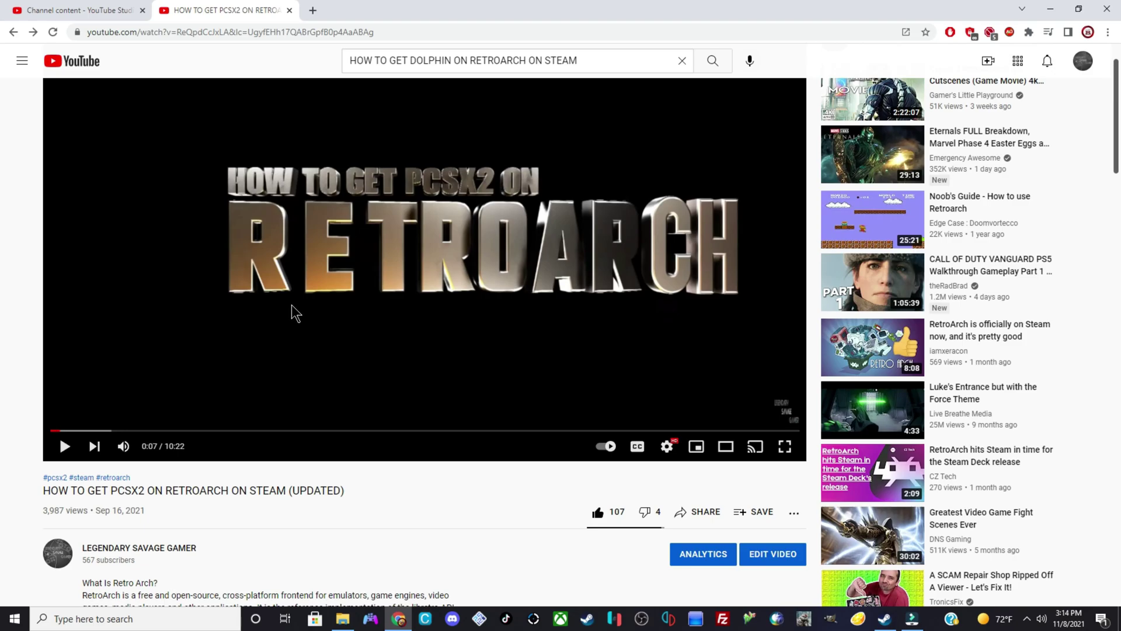
{"action": "scroll", "coordinate": [292, 305], "scroll_direction": "down", "scroll_amount": 1}
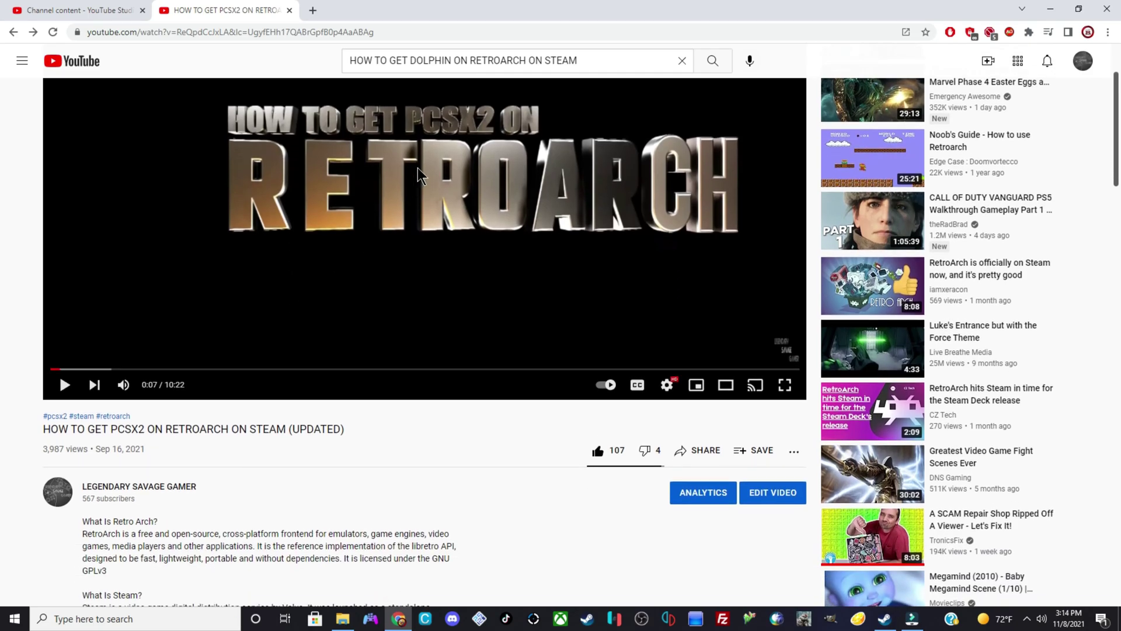
{"action": "scroll", "coordinate": [418, 167], "scroll_direction": "down", "scroll_amount": 4}
{"action": "scroll", "coordinate": [416, 165], "scroll_direction": "down", "scroll_amount": 2}
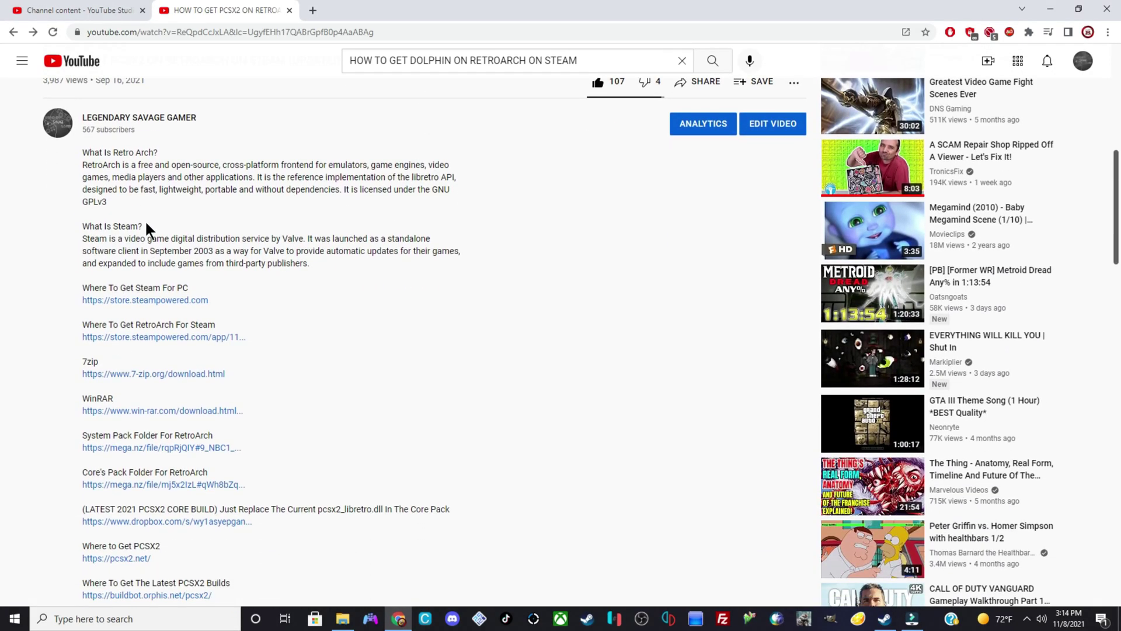
{"action": "scroll", "coordinate": [149, 222], "scroll_direction": "down", "scroll_amount": 3}
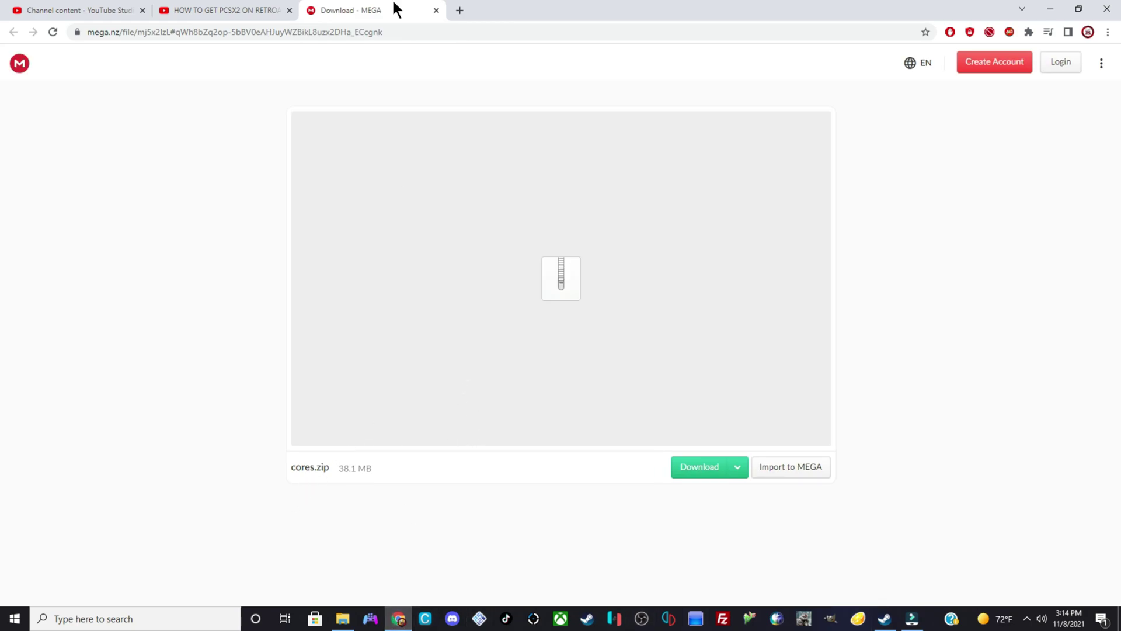
{"action": "left_click", "coordinate": [437, 10]}
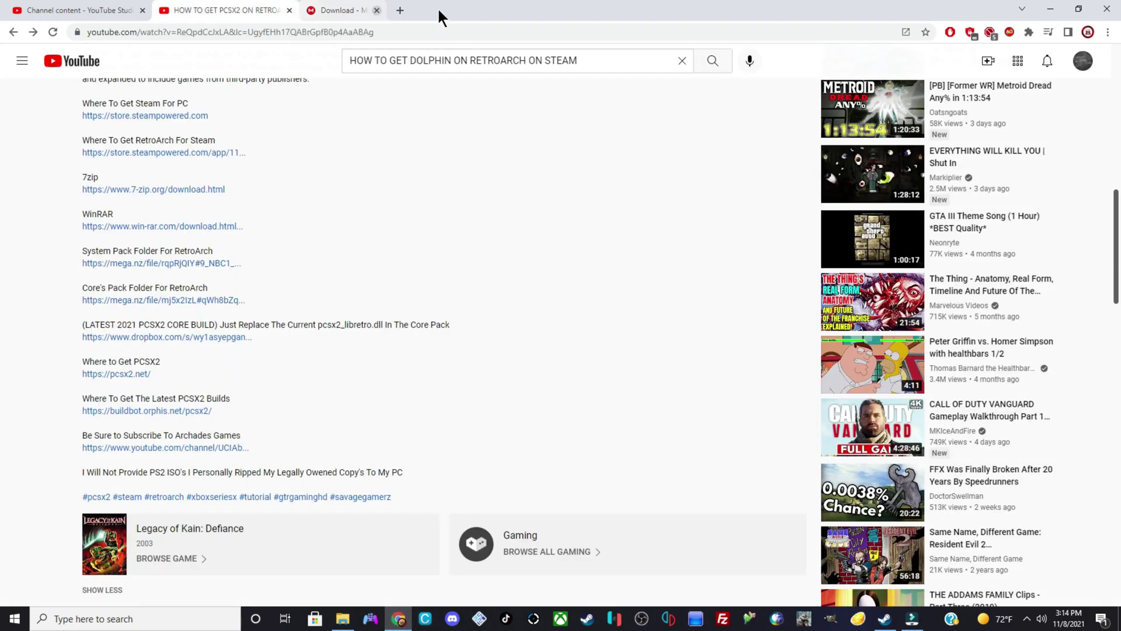
- Switch to File Explorer and open the cores folder inside the RetroArch directory
{"action": "left_click", "coordinate": [343, 619]}
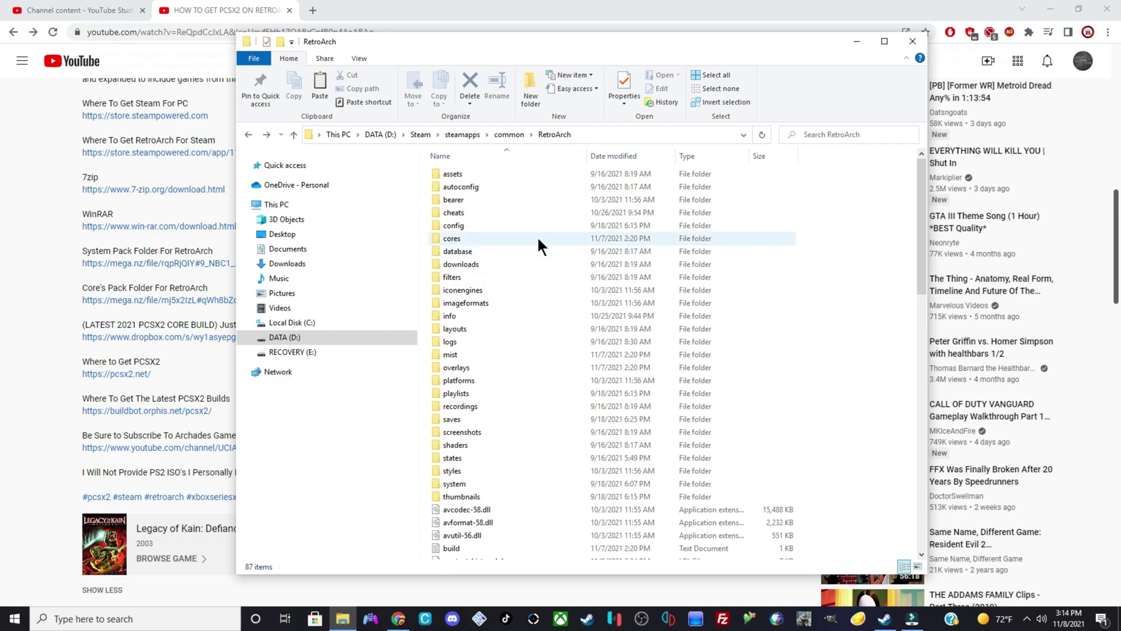
{"action": "mouse_move", "coordinate": [537, 236]}
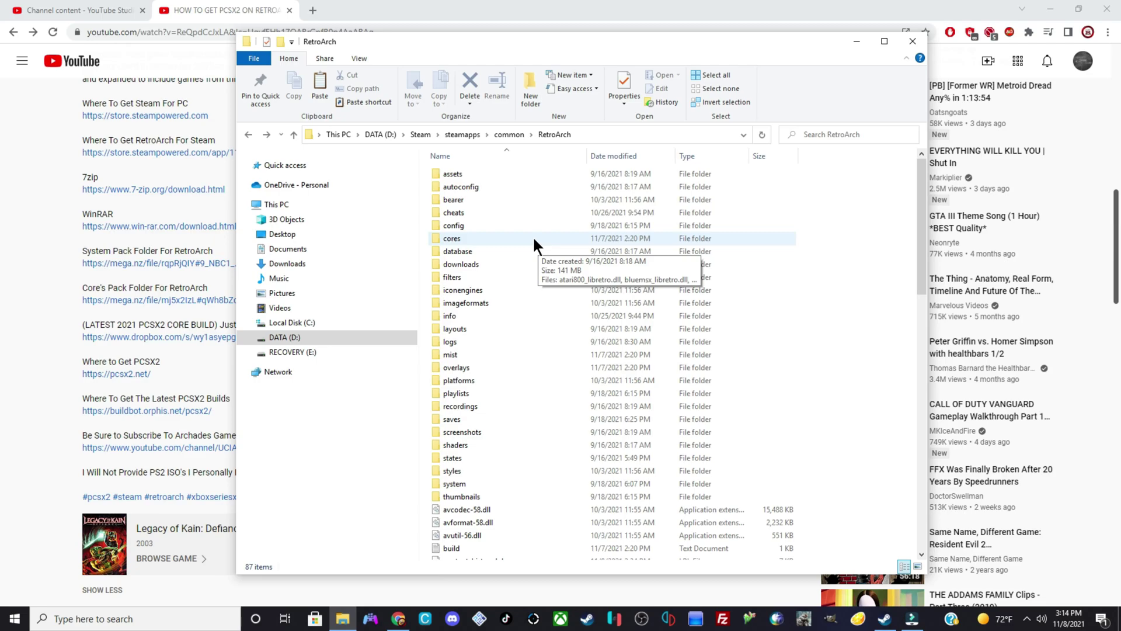
{"action": "double_click", "coordinate": [532, 237]}
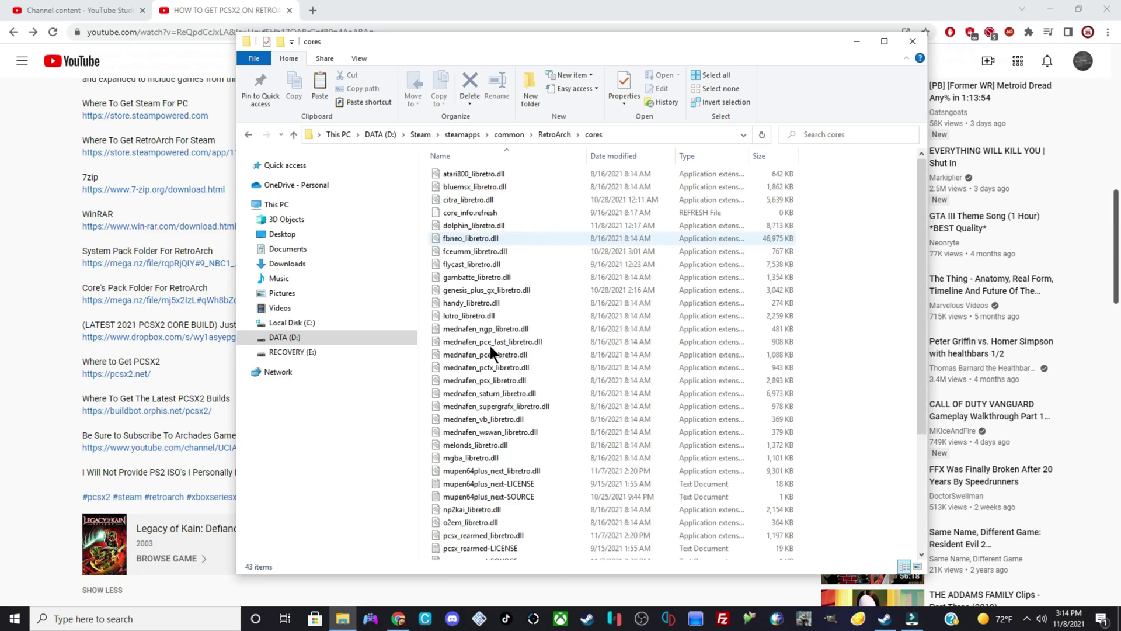
- Copy dolphin_libretro.dll from the extracted dolphin_libretro.dll folder in Downloads and close that window
{"action": "right_click", "coordinate": [340, 623]}
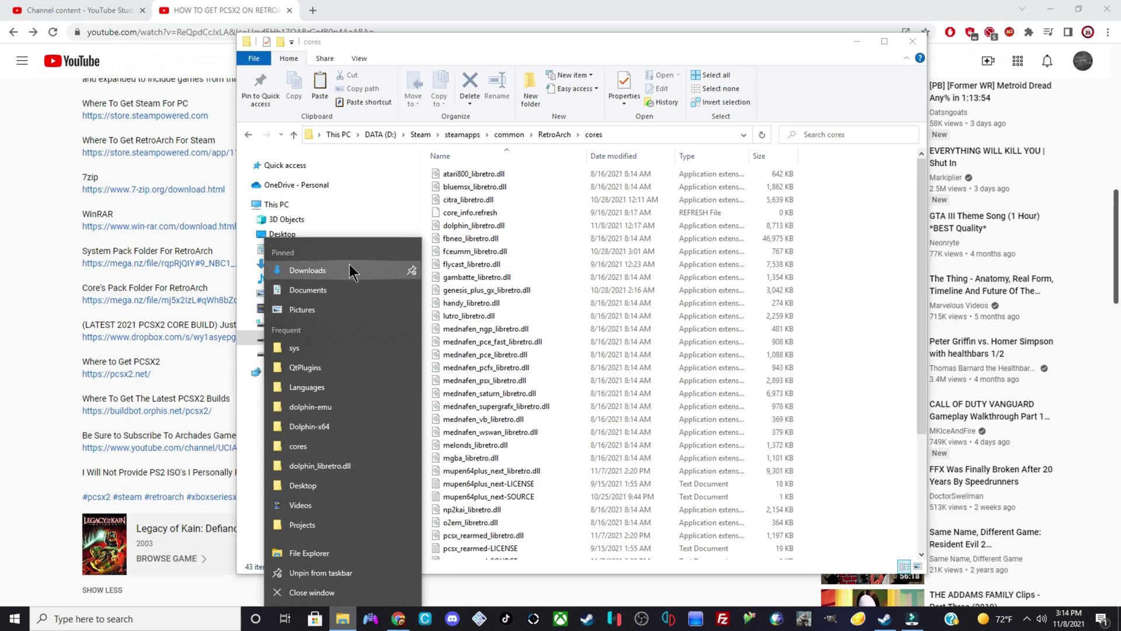
{"action": "left_click", "coordinate": [348, 265]}
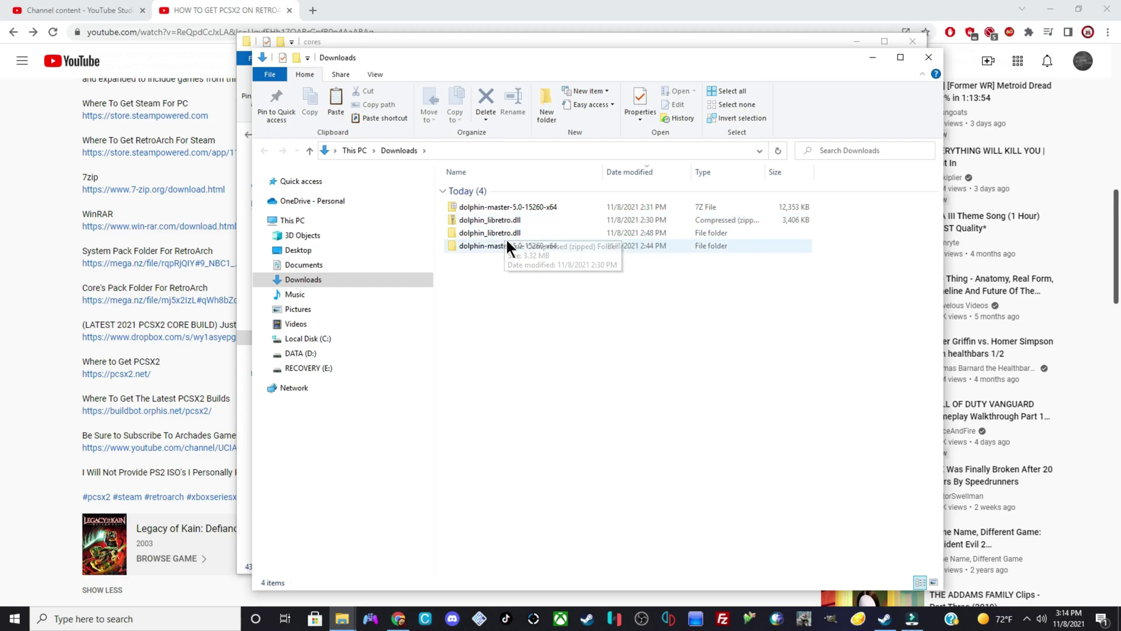
{"action": "left_click", "coordinate": [504, 237]}
{"action": "double_click", "coordinate": [503, 237]}
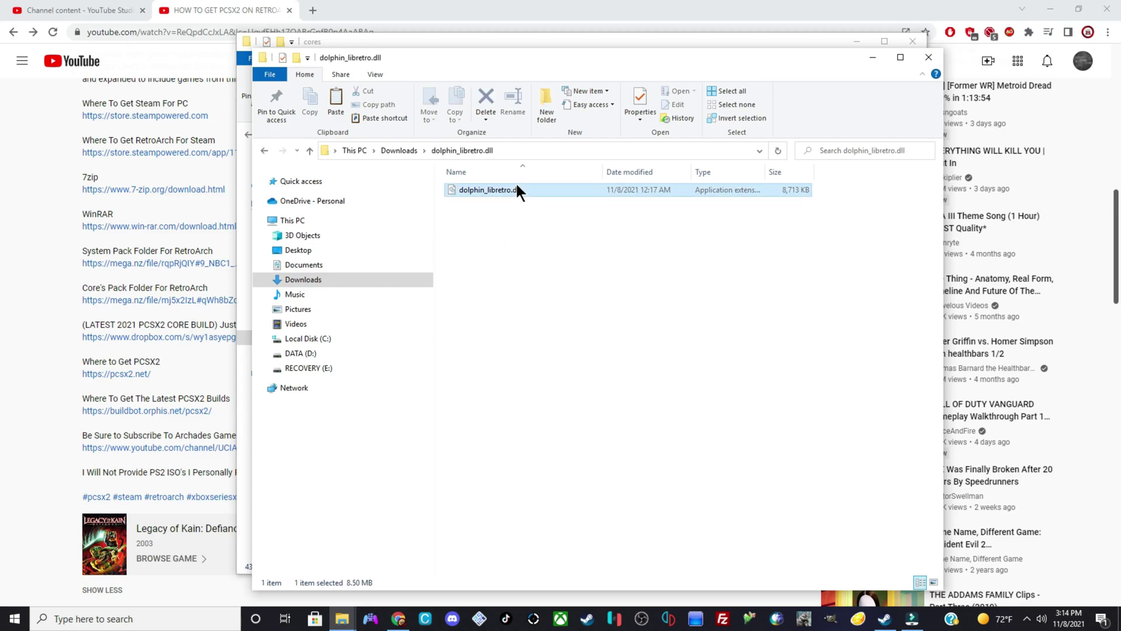
{"action": "right_click", "coordinate": [518, 180]}
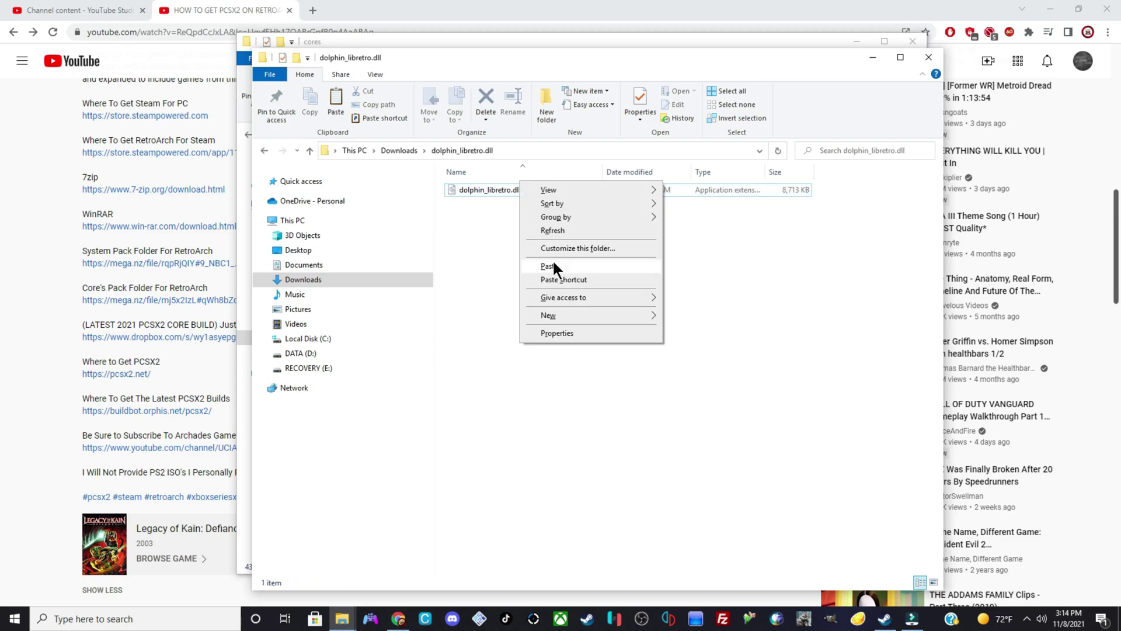
{"action": "left_click", "coordinate": [510, 193]}
{"action": "right_click", "coordinate": [509, 192]}
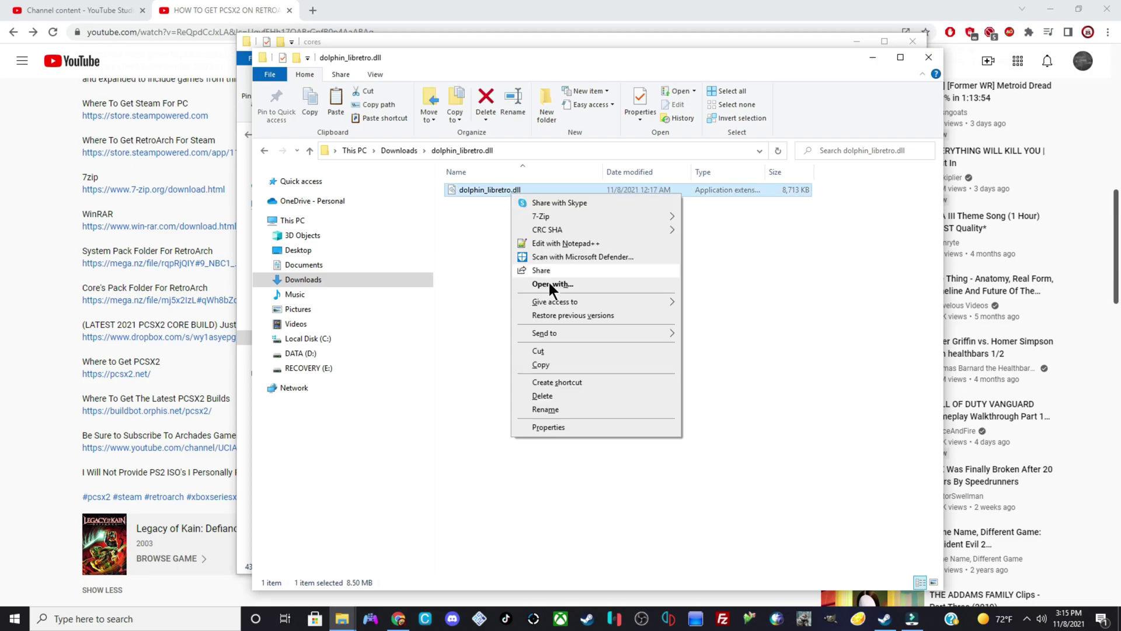
{"action": "left_click", "coordinate": [537, 358]}
{"action": "key", "text": "ctrl+w"}
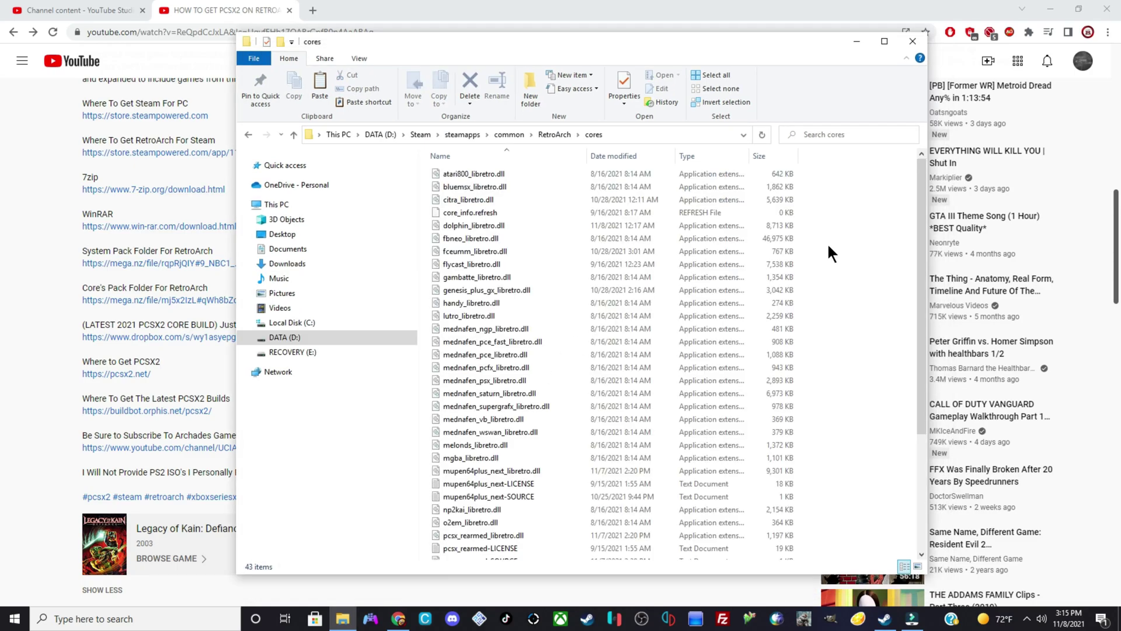
- Paste dolphin_libretro.dll into RetroArch's cores folder, replacing the existing file, and close the folder window
{"action": "right_click", "coordinate": [831, 253]}
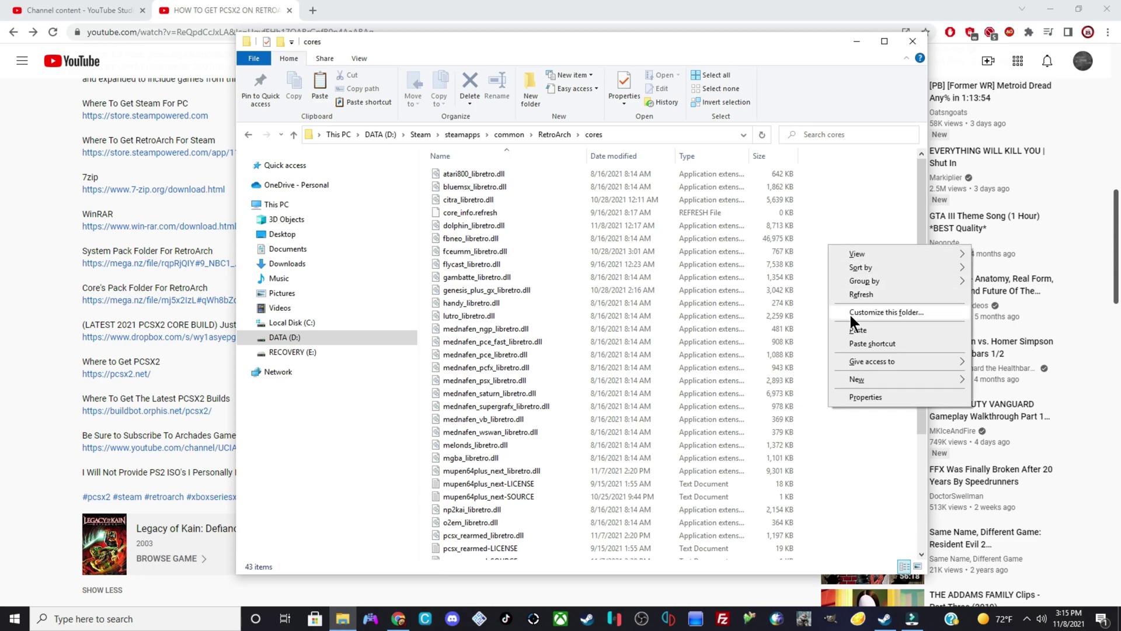
{"action": "left_click", "coordinate": [857, 330]}
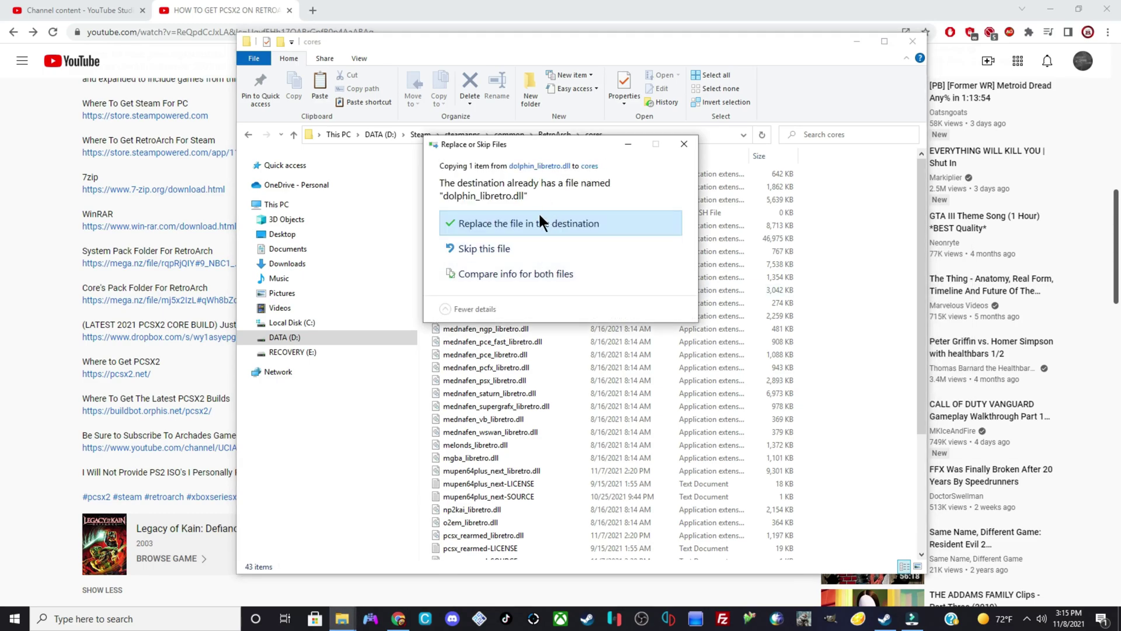
{"action": "left_click", "coordinate": [536, 223]}
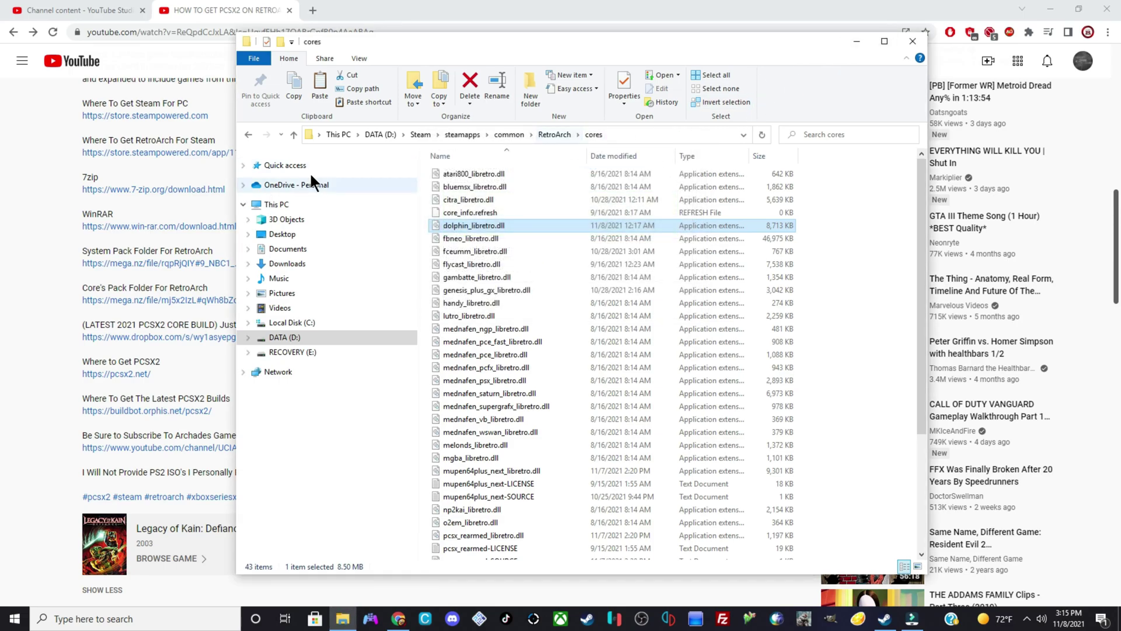
{"action": "right_click", "coordinate": [883, 348]}
{"action": "left_click", "coordinate": [903, 390]}
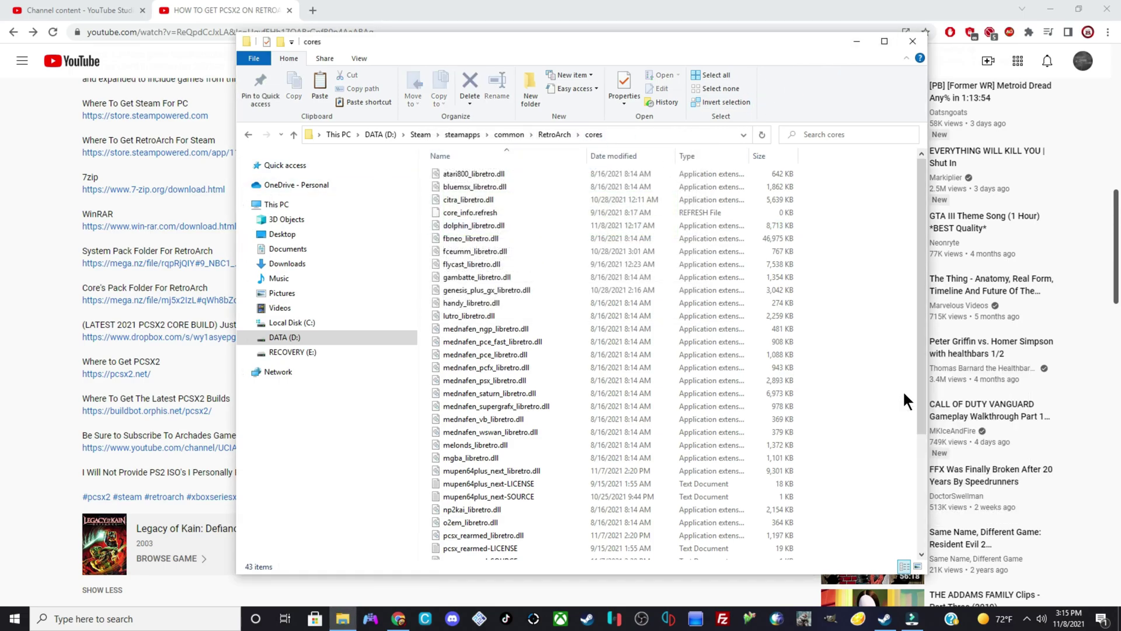
{"action": "left_click", "coordinate": [916, 44]}
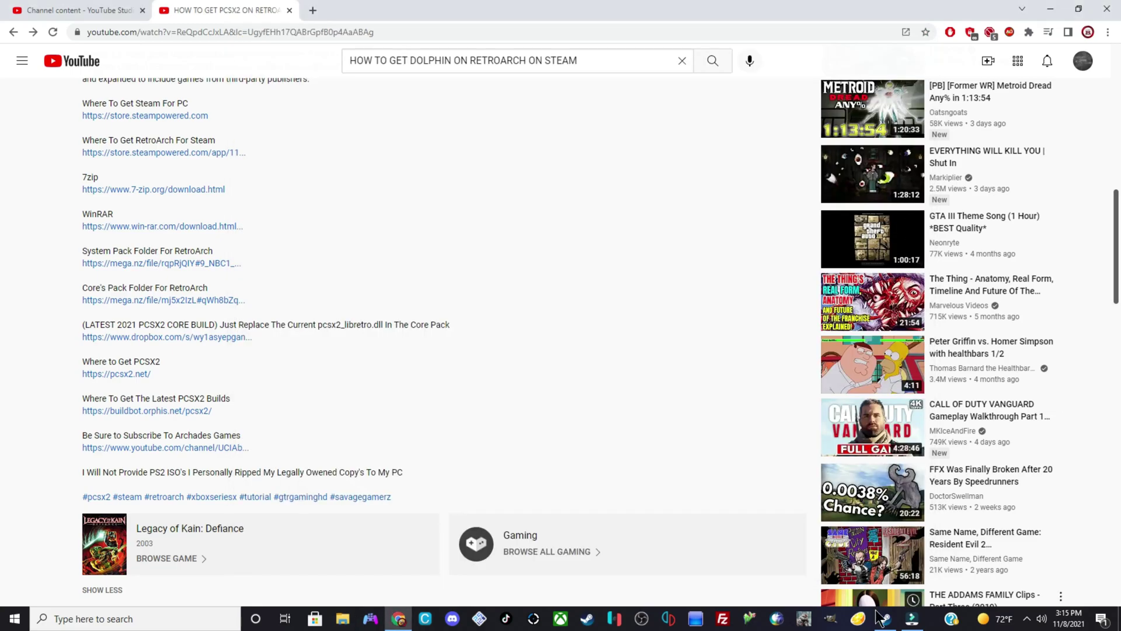
- Launch RetroArch from the Steam library and open the Manual Scan settings for importing content
{"action": "mouse_move", "coordinate": [884, 622]}
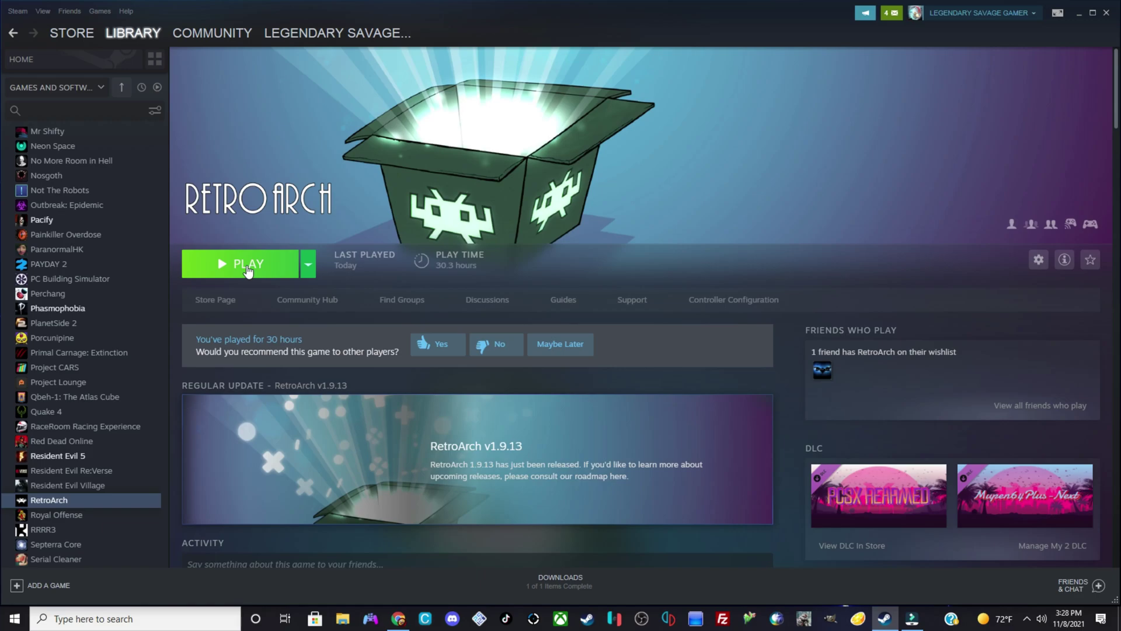
{"action": "left_click", "coordinate": [248, 267]}
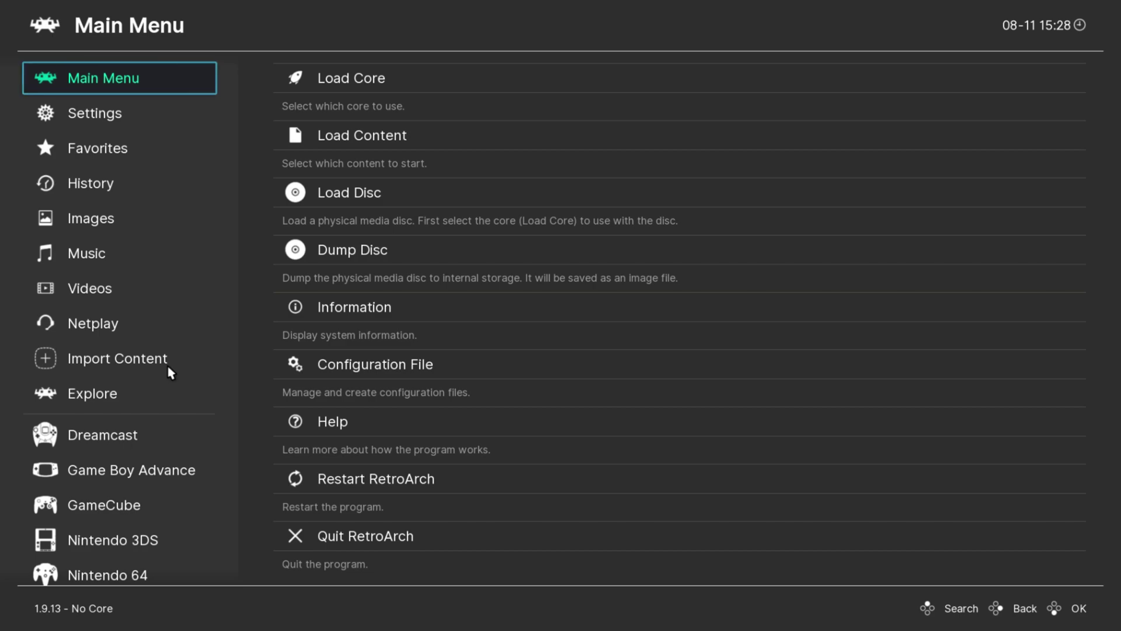
{"action": "left_click", "coordinate": [170, 368]}
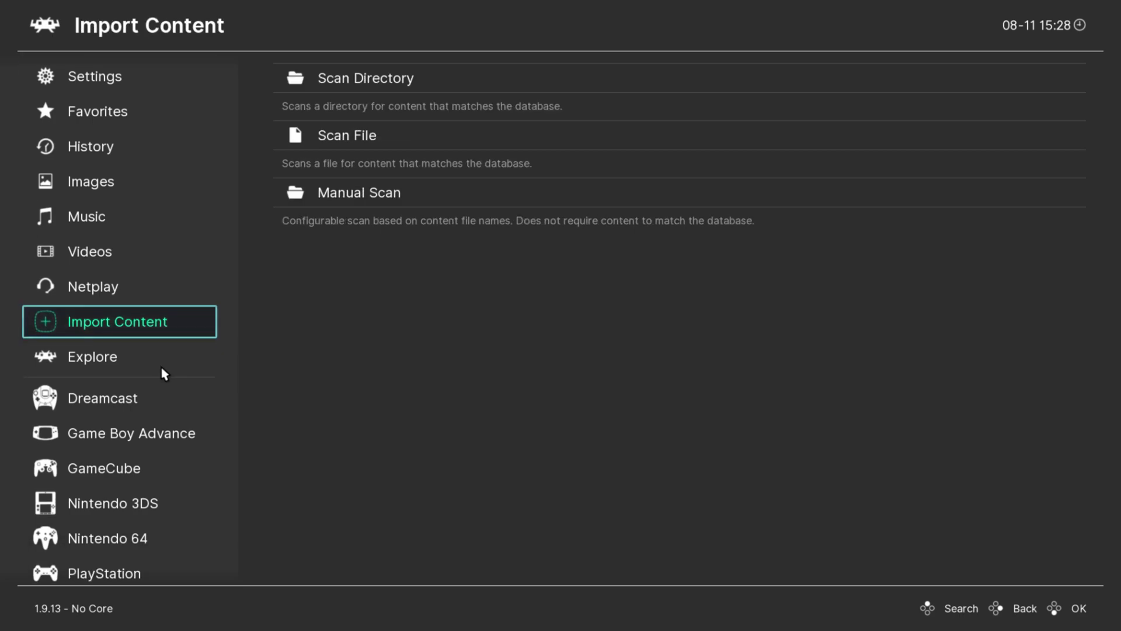
{"action": "left_click", "coordinate": [342, 206]}
- Set the manual scan's content directory to D:\GAMECUBE\iso
{"action": "left_click", "coordinate": [321, 77]}
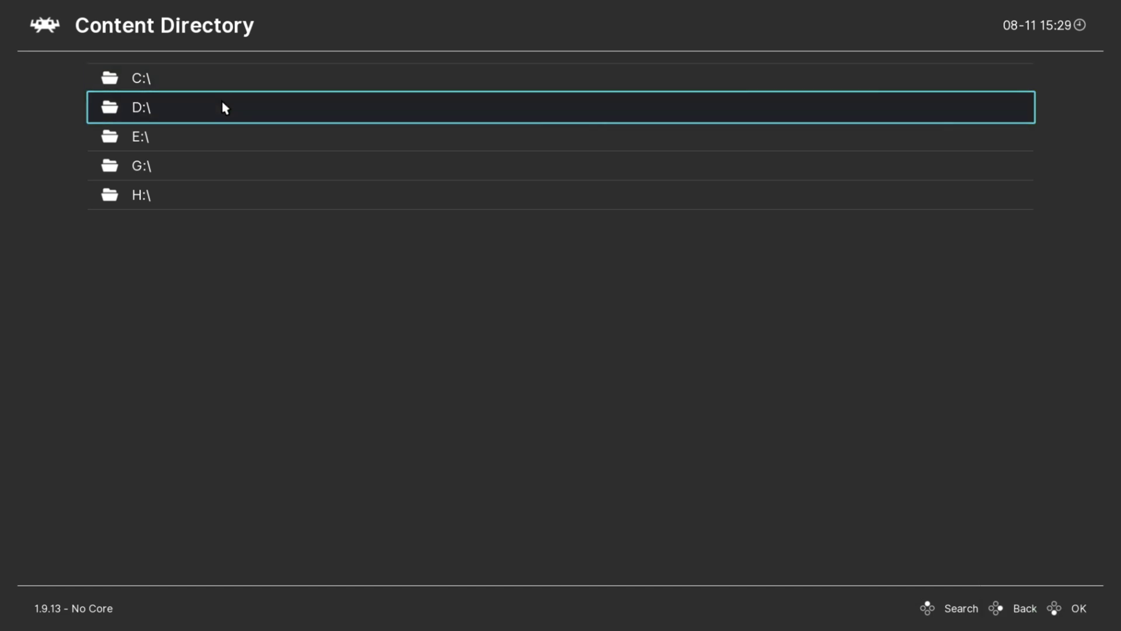
{"action": "left_click", "coordinate": [223, 107]}
{"action": "left_click", "coordinate": [191, 322]}
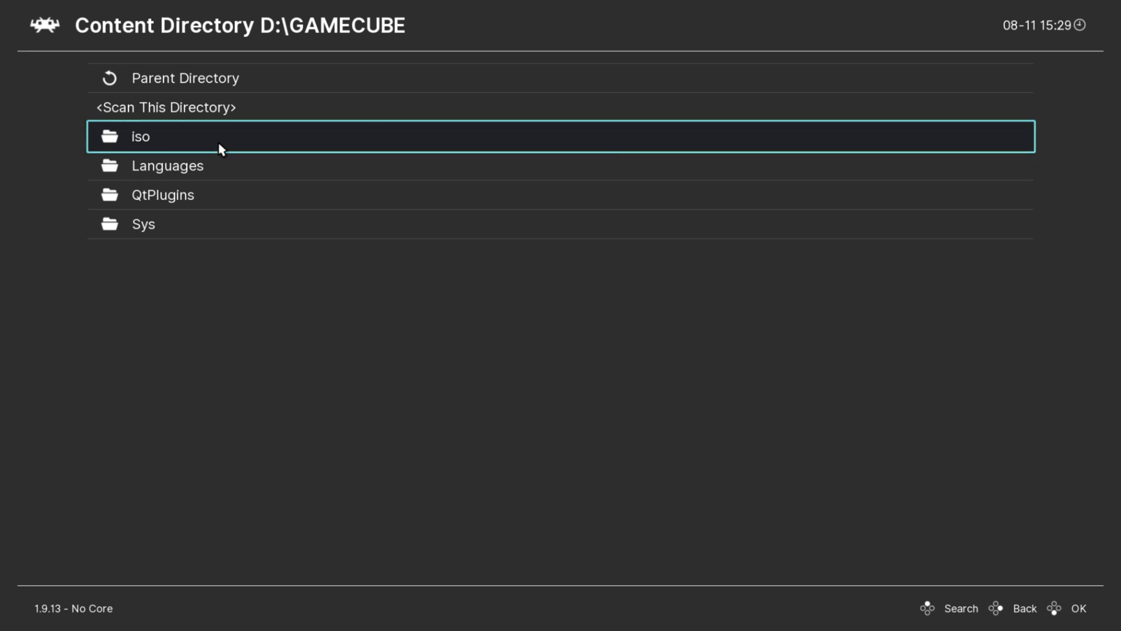
{"action": "left_click", "coordinate": [219, 145]}
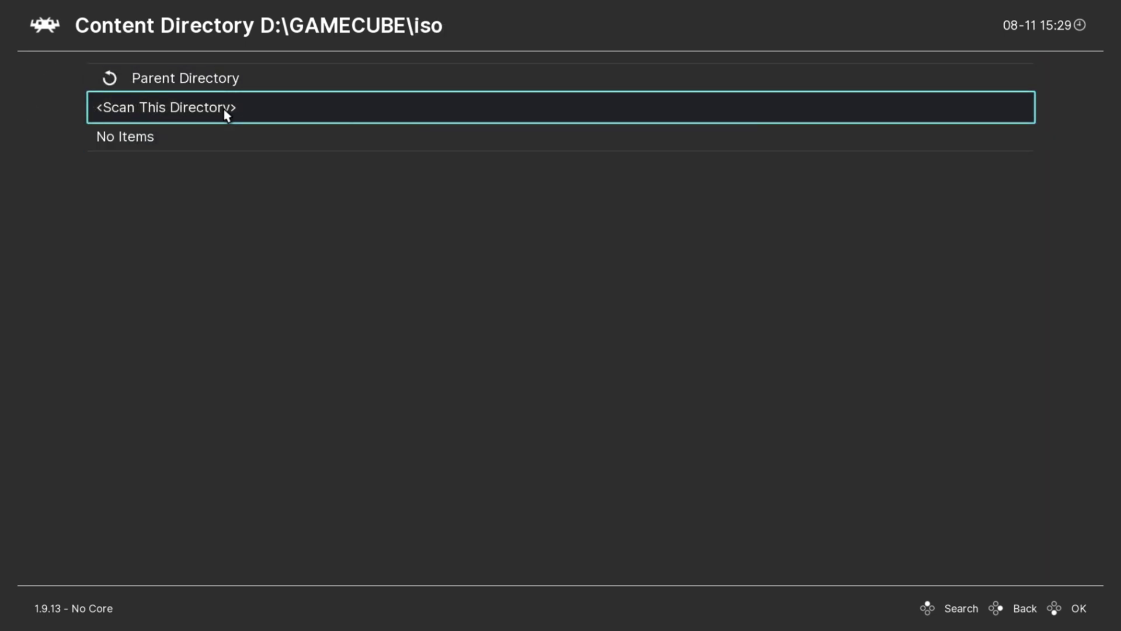
{"action": "left_click", "coordinate": [227, 111]}
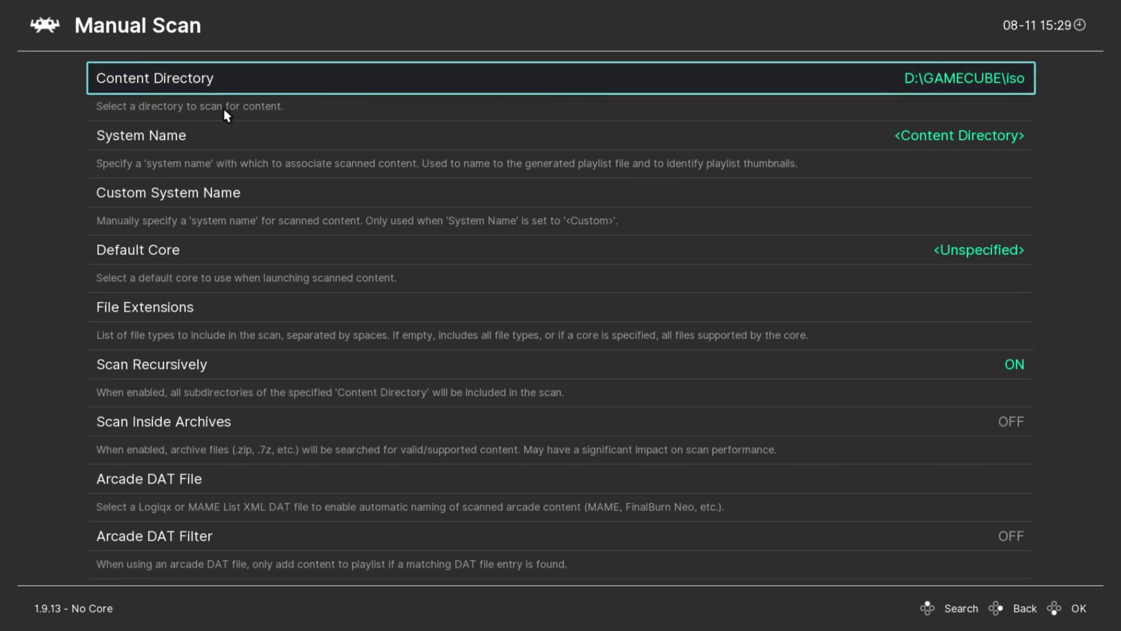
- Set the manual scan's system name to Nintendo - GameCube
{"action": "left_click", "coordinate": [248, 148]}
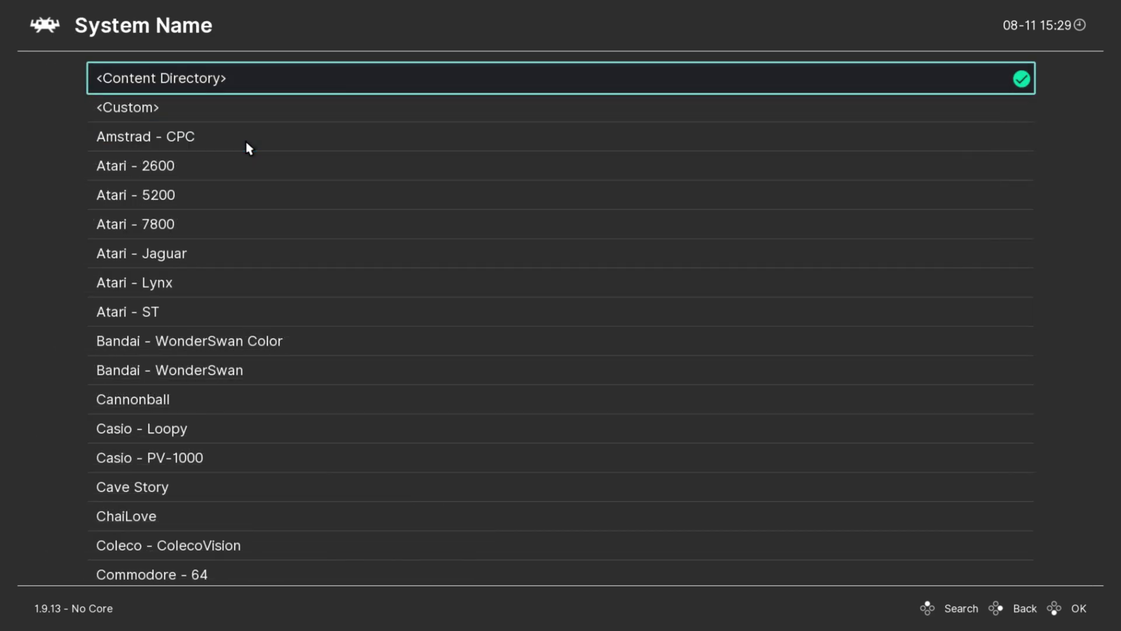
{"action": "scroll", "coordinate": [245, 152], "scroll_direction": "down", "scroll_amount": 17}
{"action": "scroll", "coordinate": [246, 168], "scroll_direction": "down", "scroll_amount": 20}
{"action": "scroll", "coordinate": [245, 167], "scroll_direction": "down", "scroll_amount": 18}
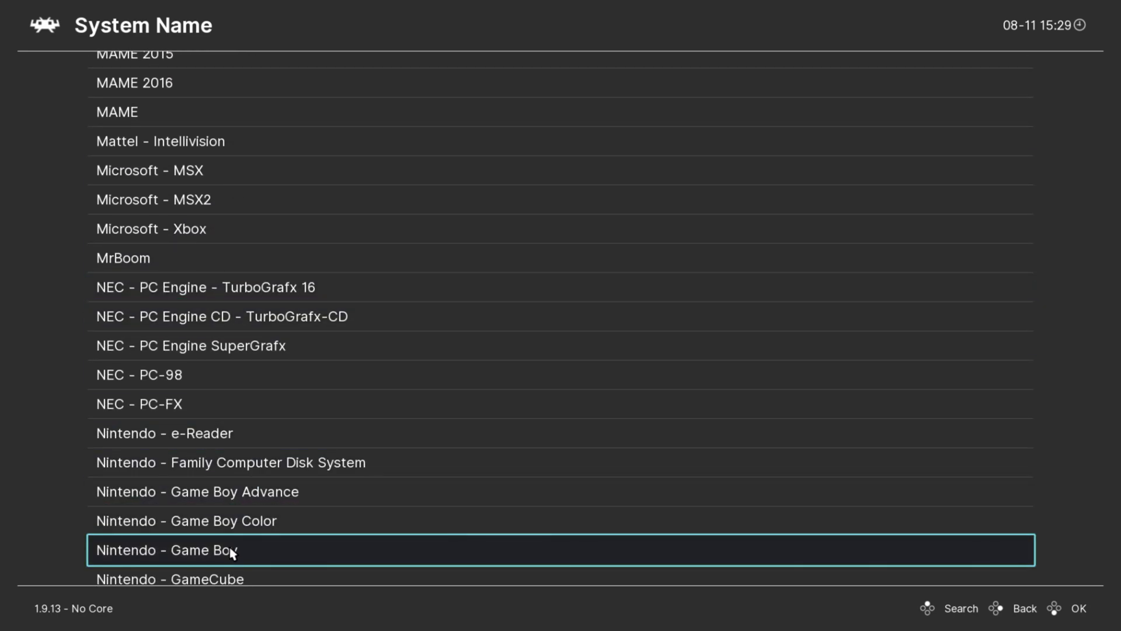
{"action": "left_click", "coordinate": [232, 552]}
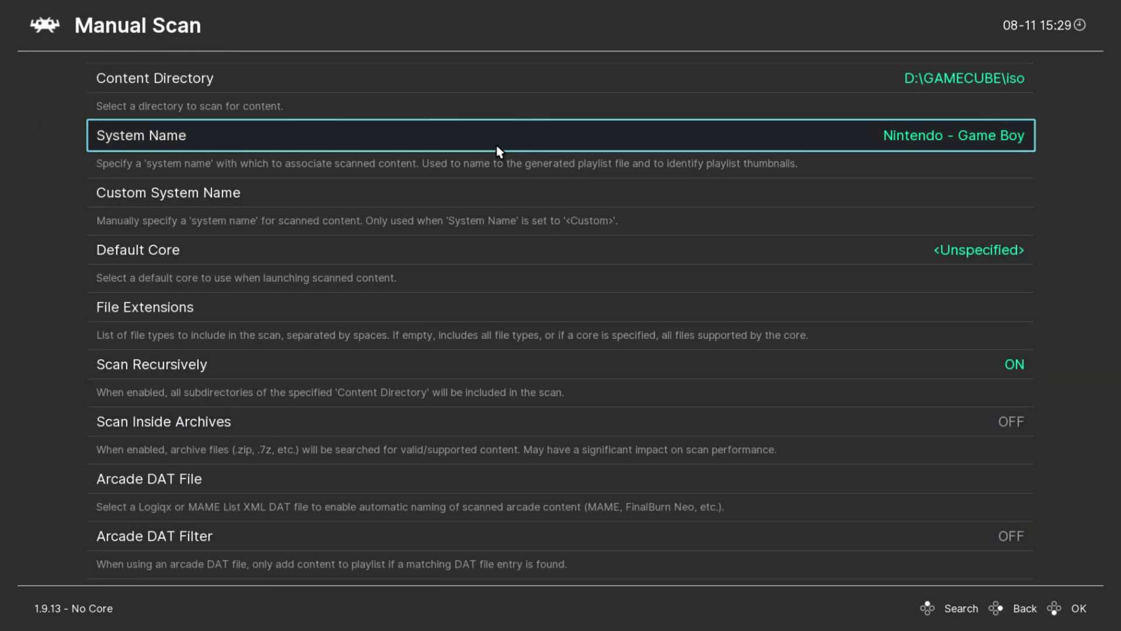
{"action": "left_click", "coordinate": [498, 146]}
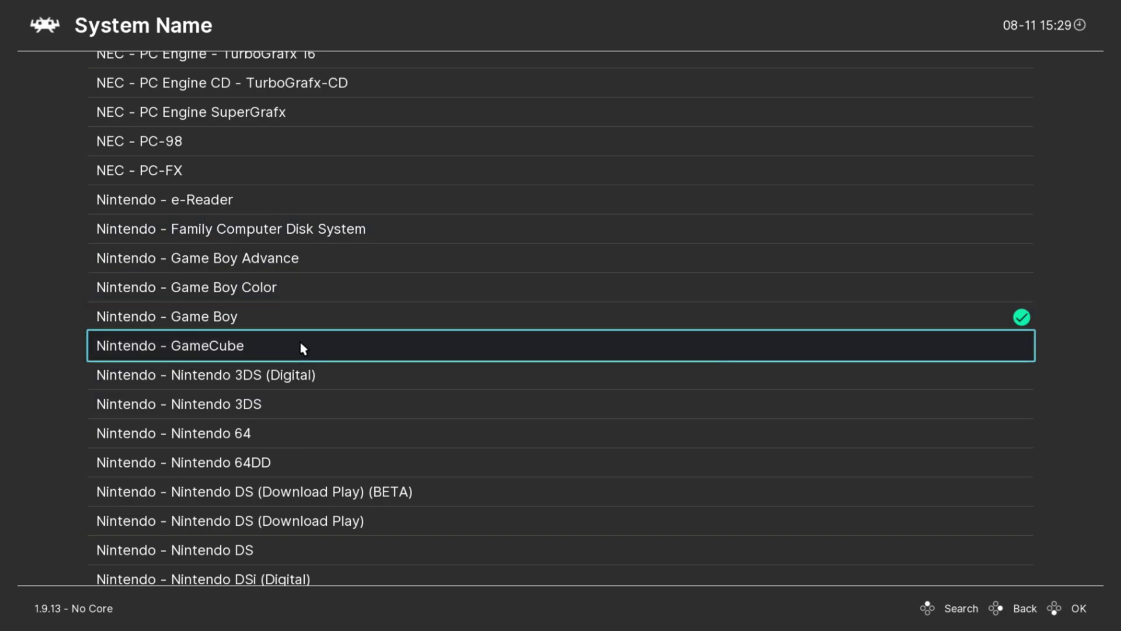
{"action": "left_click", "coordinate": [300, 348]}
- Set the default core to dolphin_libretro.dll, run the scan and leave the Manual Scan settings
{"action": "left_click", "coordinate": [400, 248]}
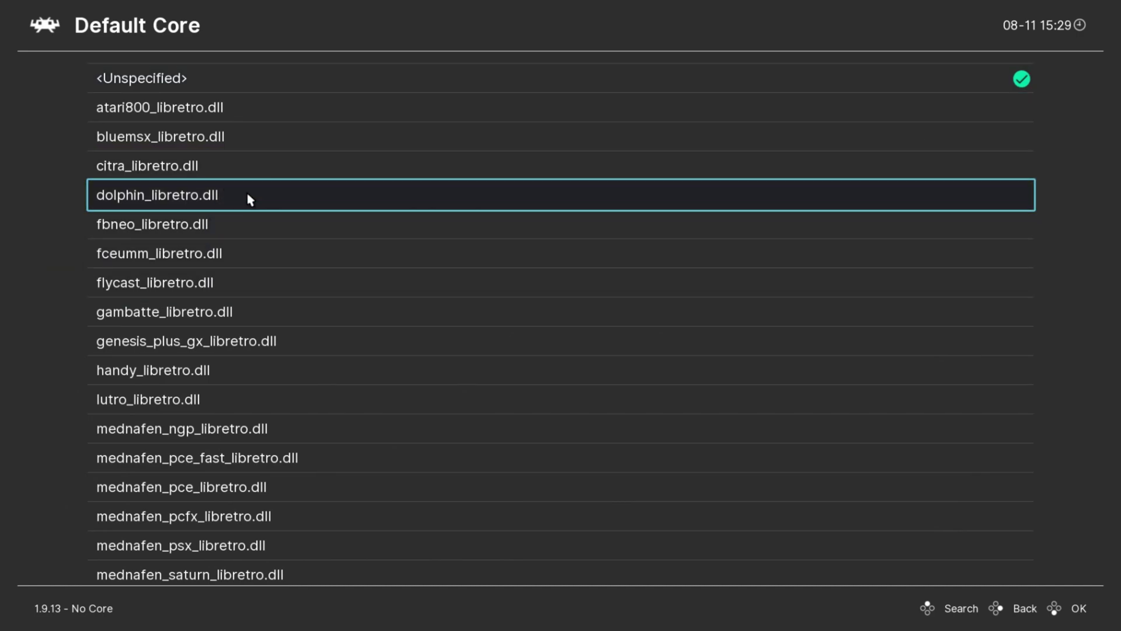
{"action": "left_click", "coordinate": [248, 197]}
{"action": "scroll", "coordinate": [272, 195], "scroll_direction": "down", "scroll_amount": 5}
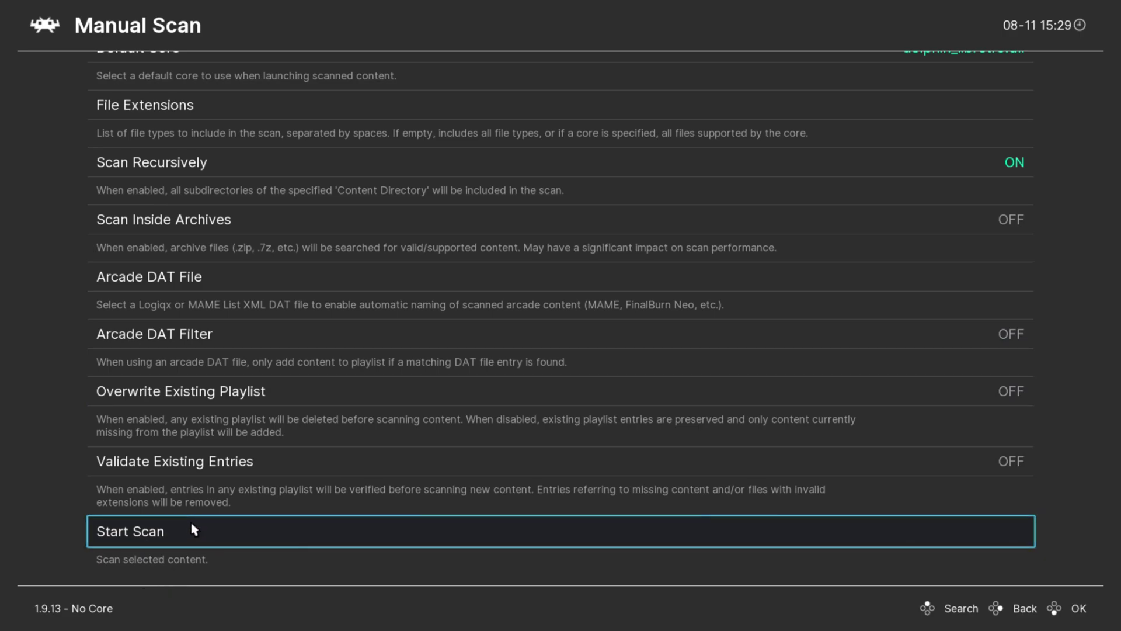
{"action": "left_click", "coordinate": [176, 533]}
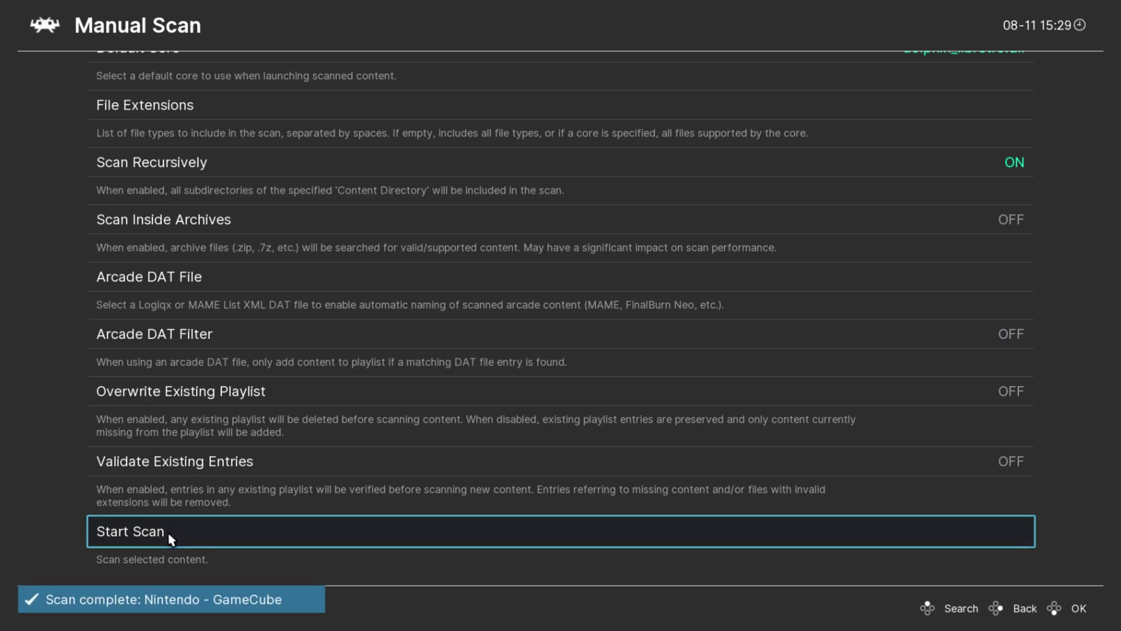
{"action": "right_click", "coordinate": [171, 539]}
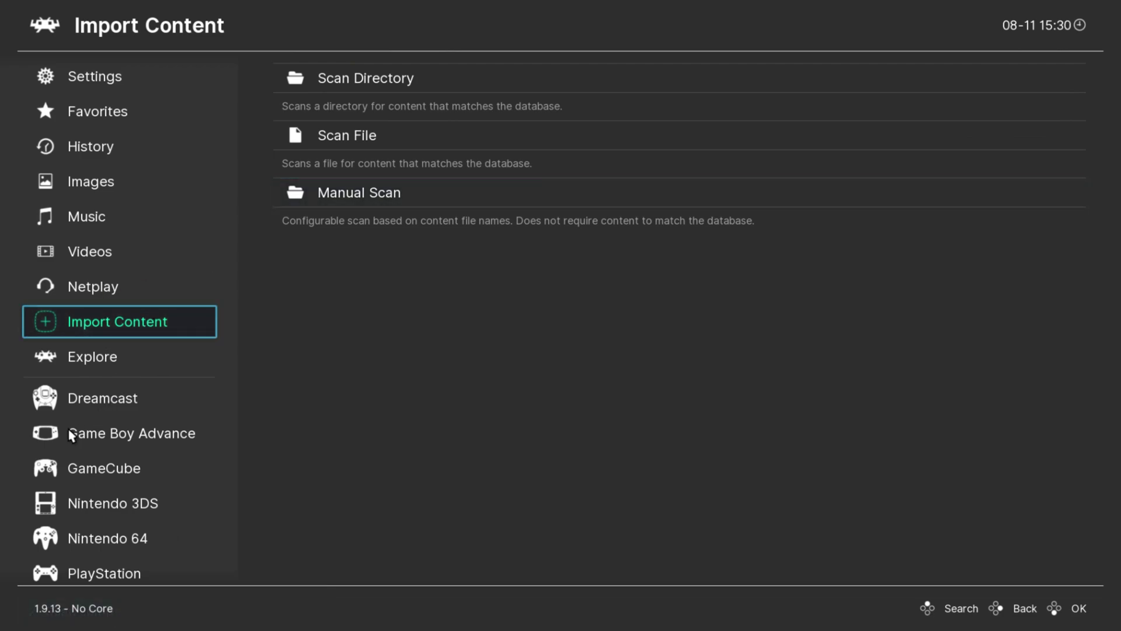
- Open the GameCube playlist and run Metroid Prime 2 - Echoes (USA)
{"action": "left_click", "coordinate": [87, 477]}
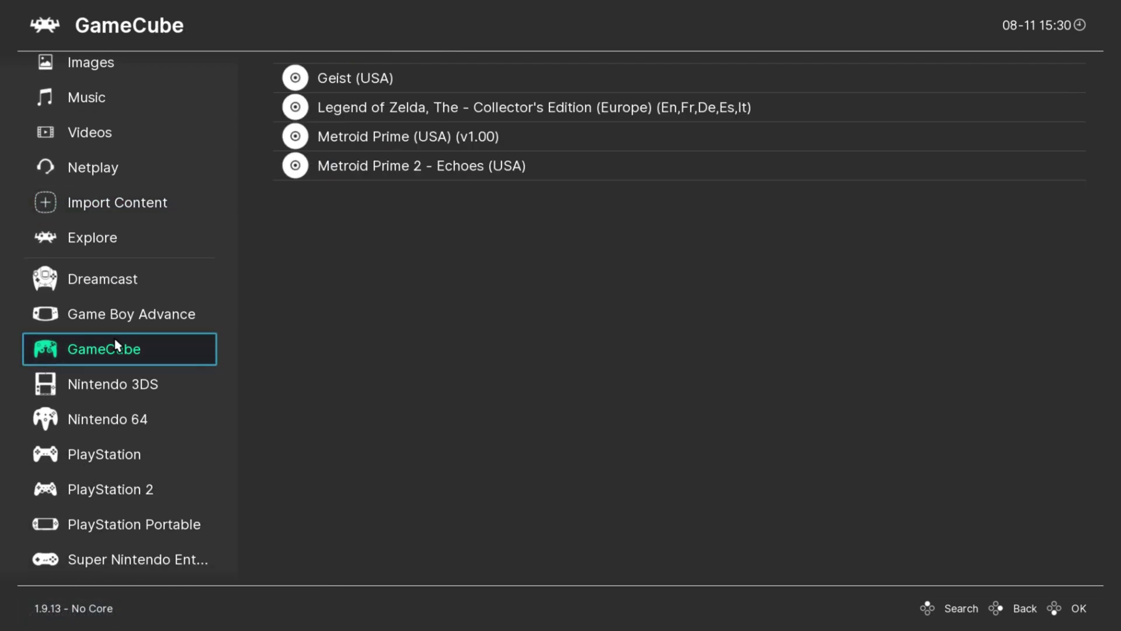
{"action": "left_click", "coordinate": [399, 112]}
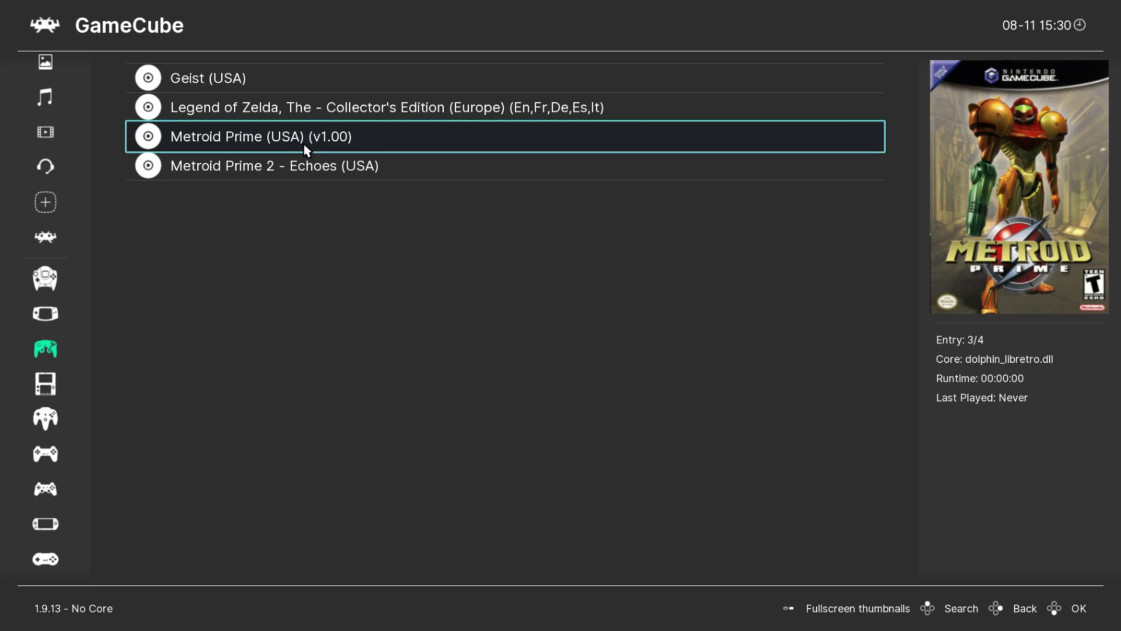
{"action": "left_click", "coordinate": [305, 150]}
{"action": "right_click", "coordinate": [134, 164]}
{"action": "left_click", "coordinate": [155, 164]}
{"action": "left_click", "coordinate": [261, 77]}
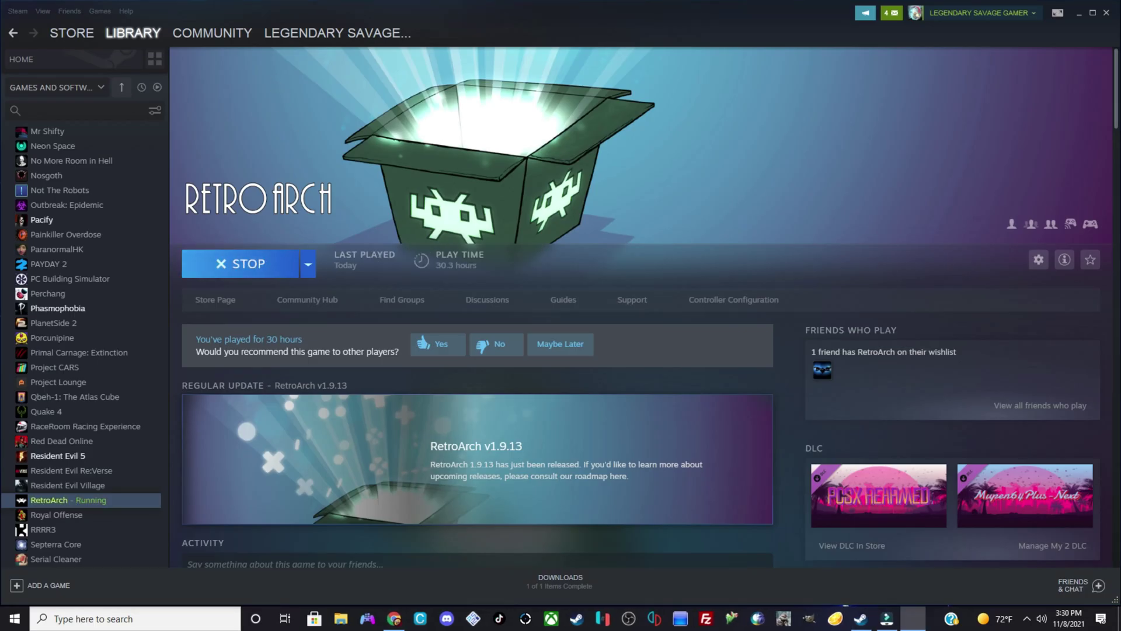